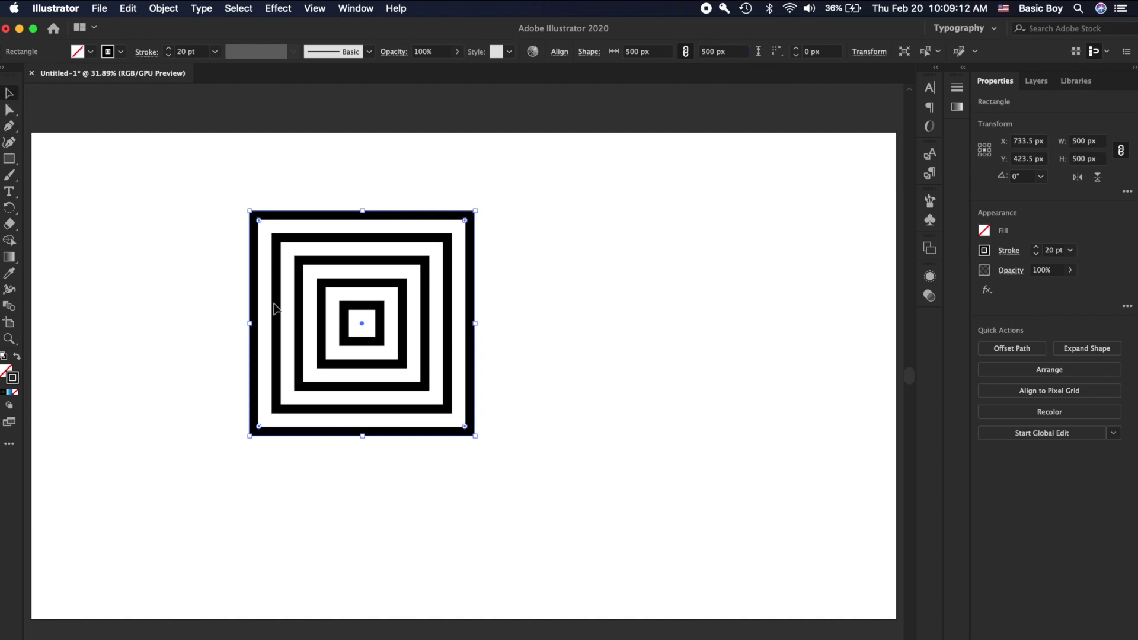
Move all five nested squares together to X 869 px, Y 541 px and expand their appearance
left_click_drag(532, 487, 98, 176)
left_click_drag(368, 313, 429, 366)
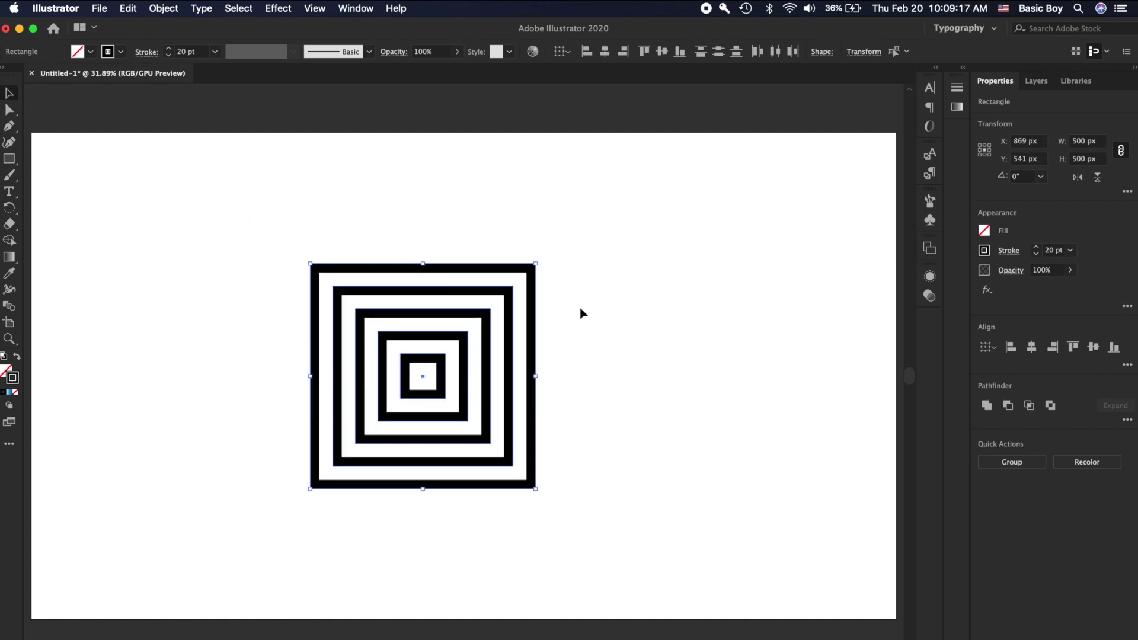
left_click(162, 9)
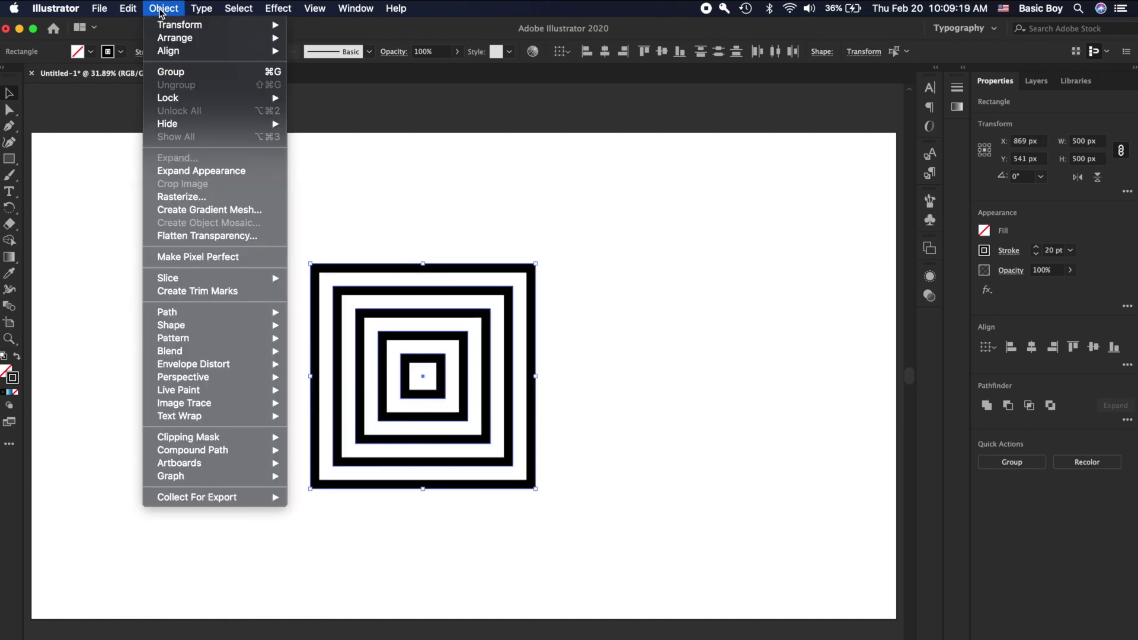
left_click(202, 172)
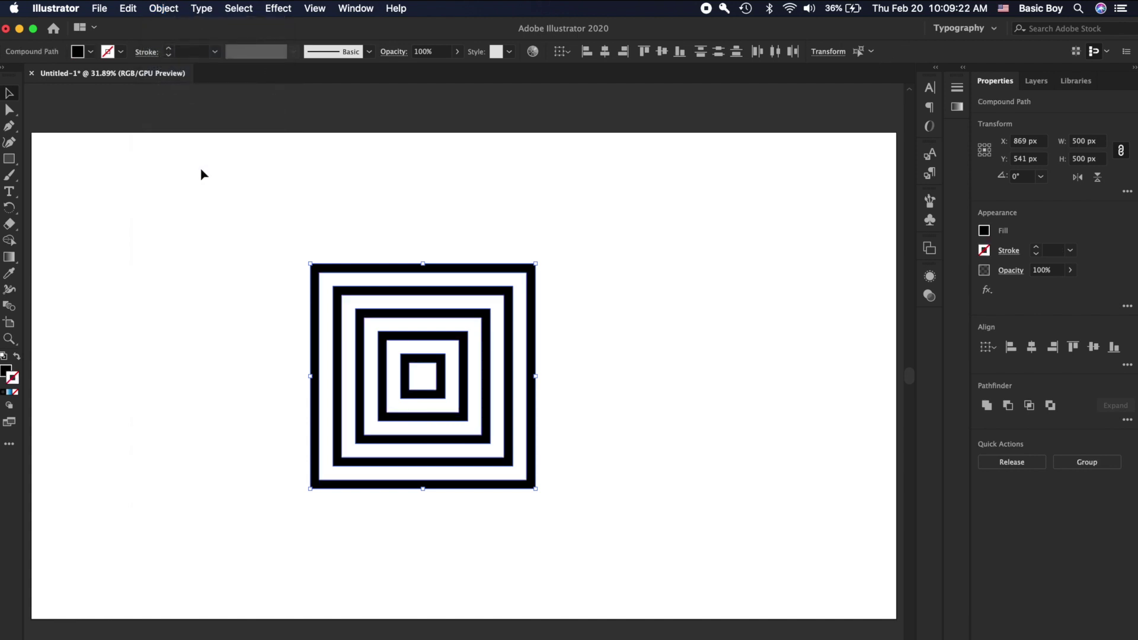
Combine the expanded nested squares into one compound path
left_click(164, 9)
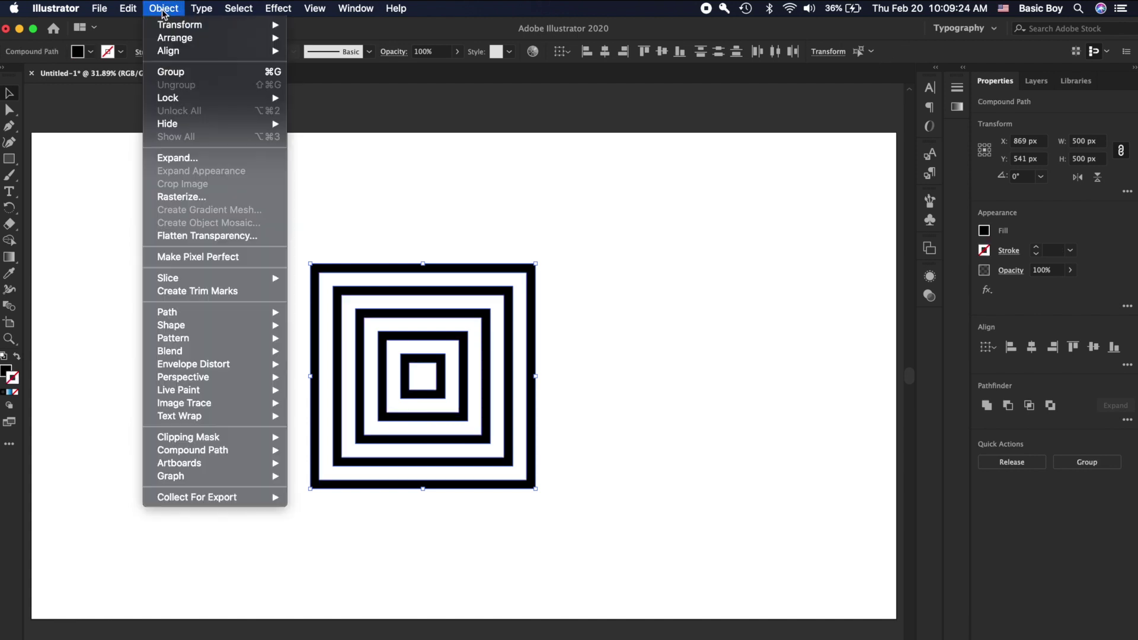
mouse_move(228, 450)
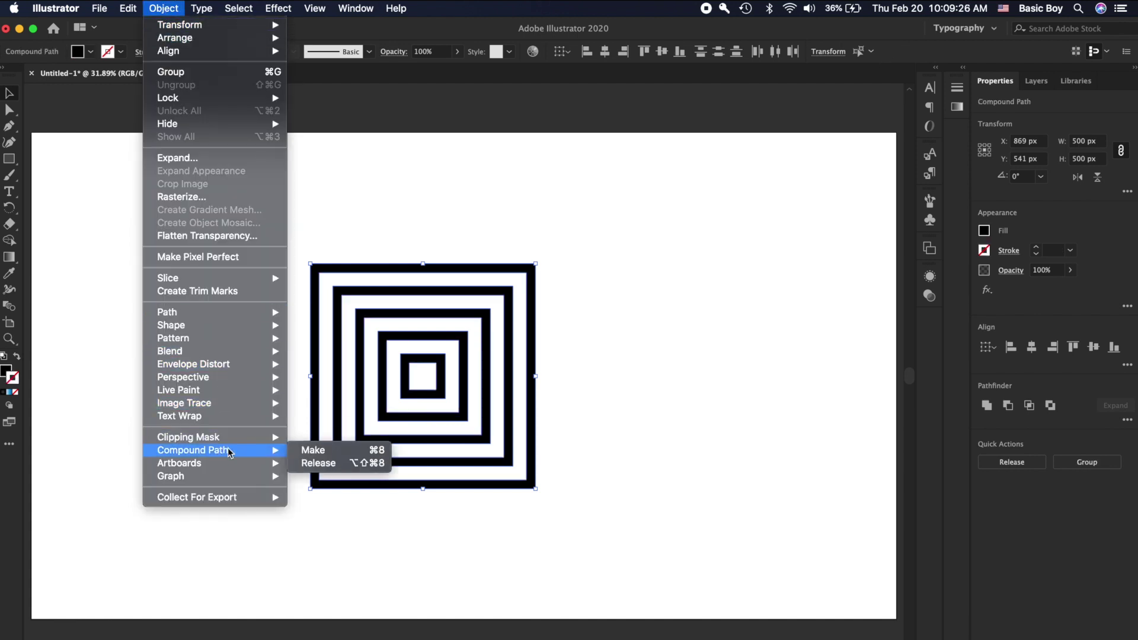
left_click(319, 451)
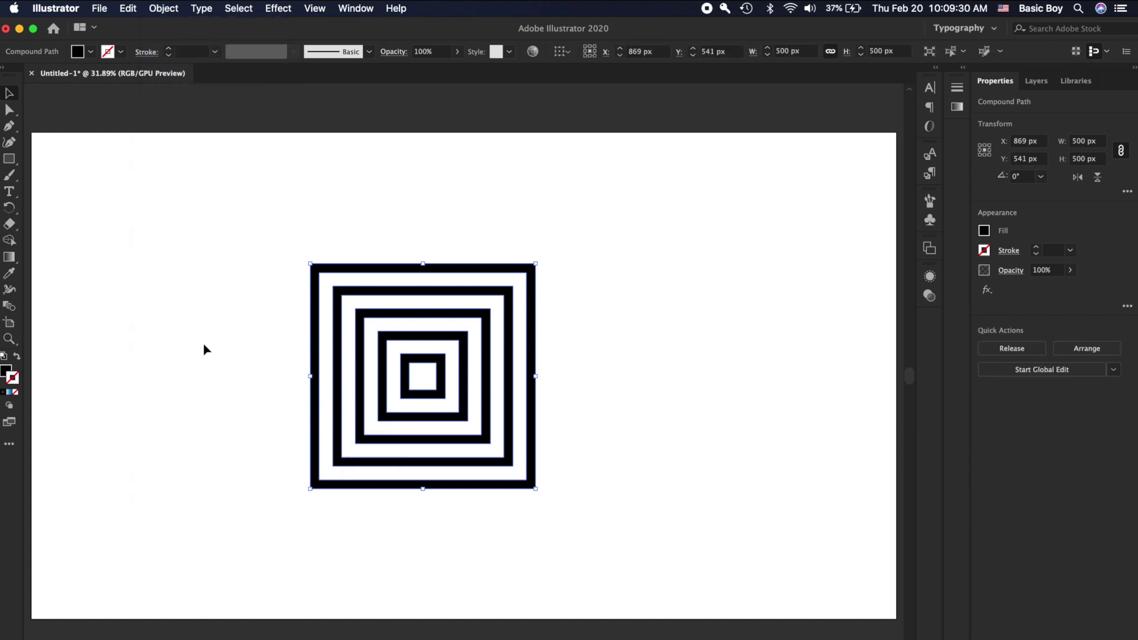
Draw a rectangle about 438 × 409 px over the squares' upper-left quarter, with its lower-right corner at their centre
left_click(9, 158)
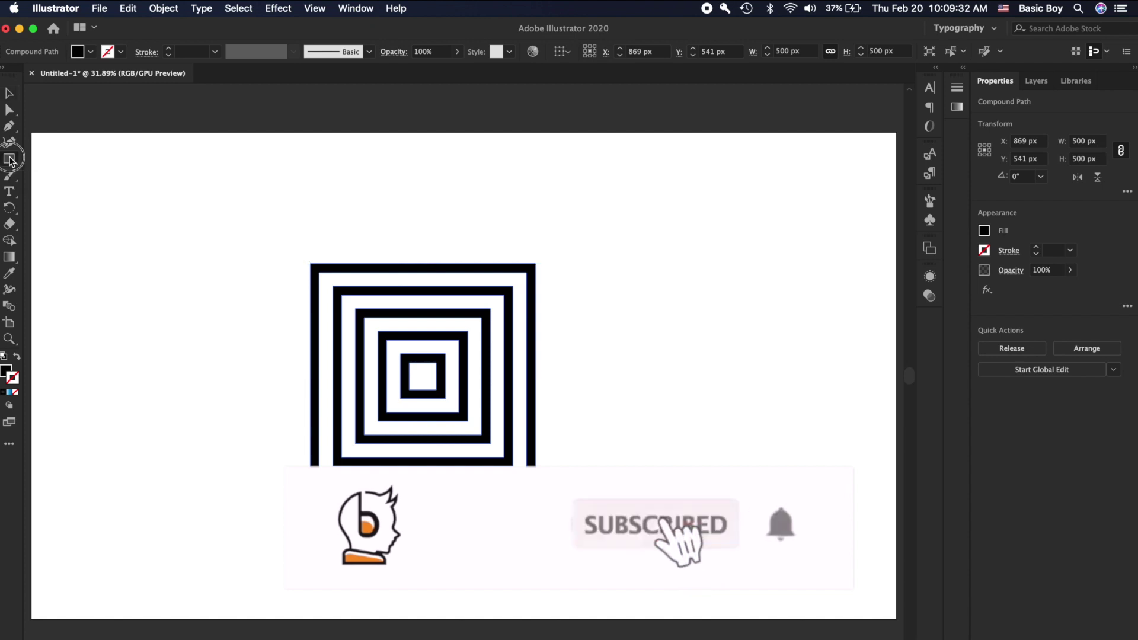
left_click_drag(225, 192, 423, 376)
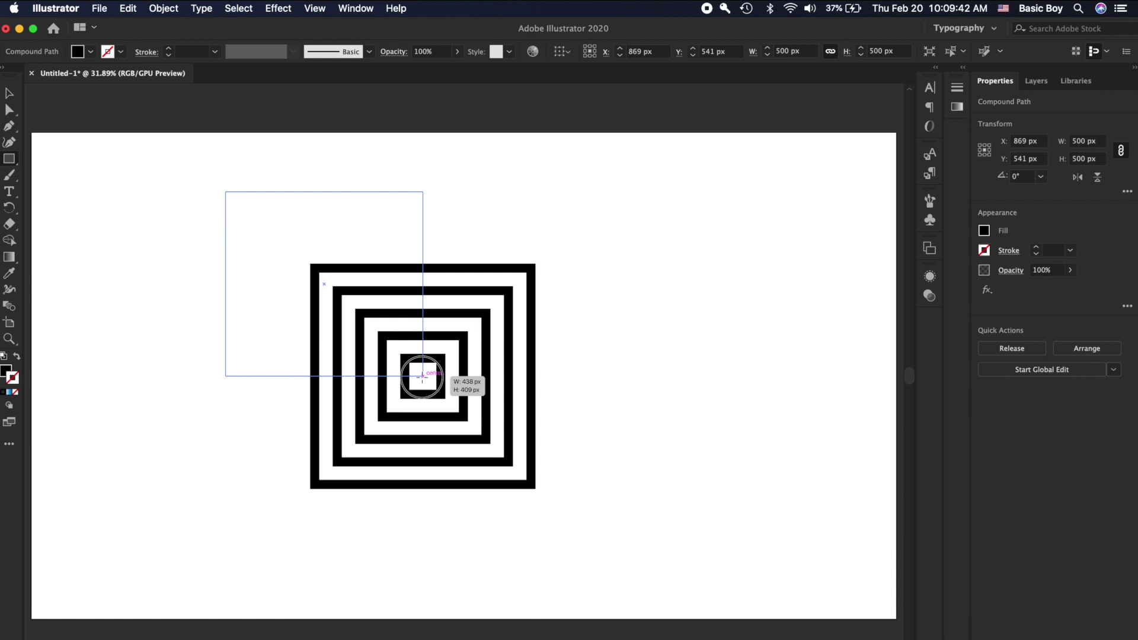
left_click_drag(422, 376, 423, 375)
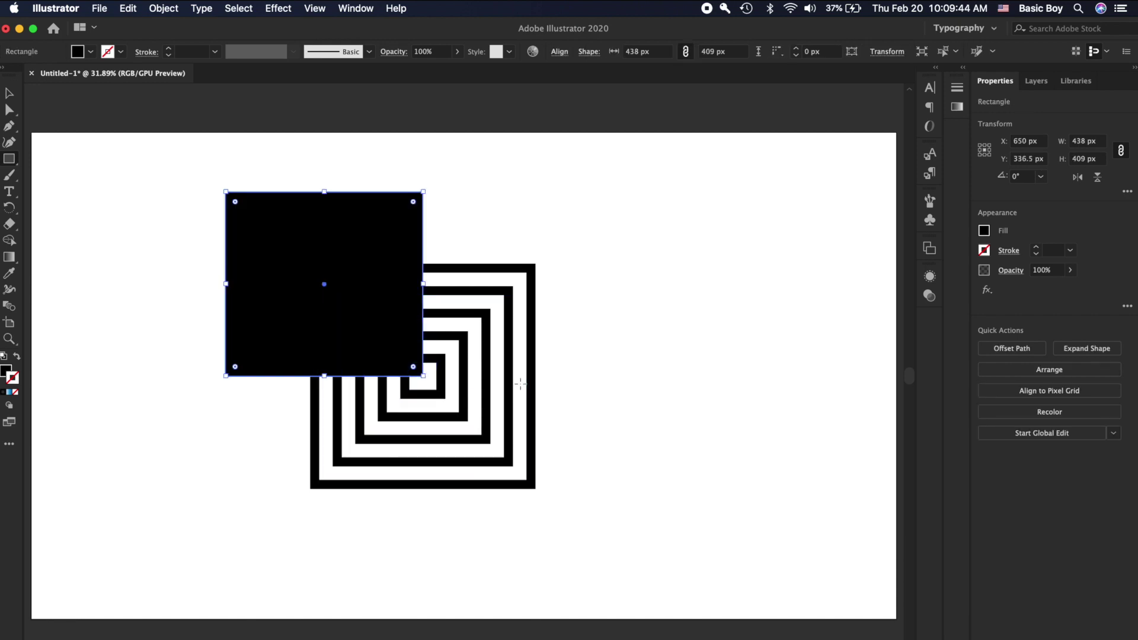
Intersect the rectangle with the compound path to keep only the upper-left quarter of the nested squares
left_click(9, 93)
left_click_drag(631, 565, 168, 136)
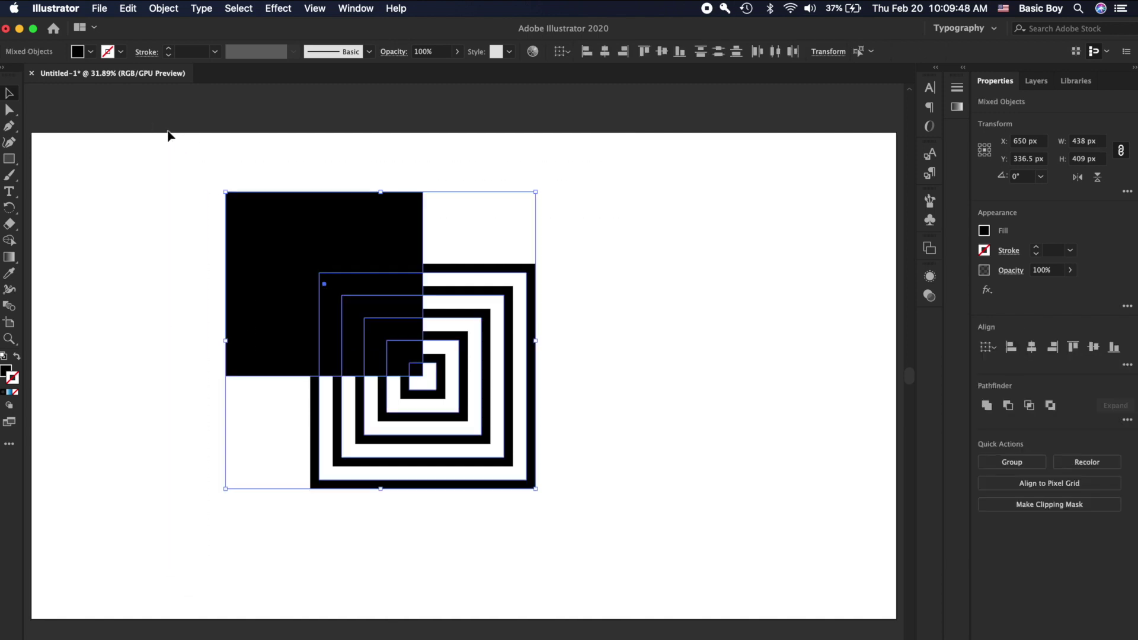
left_click(1031, 411)
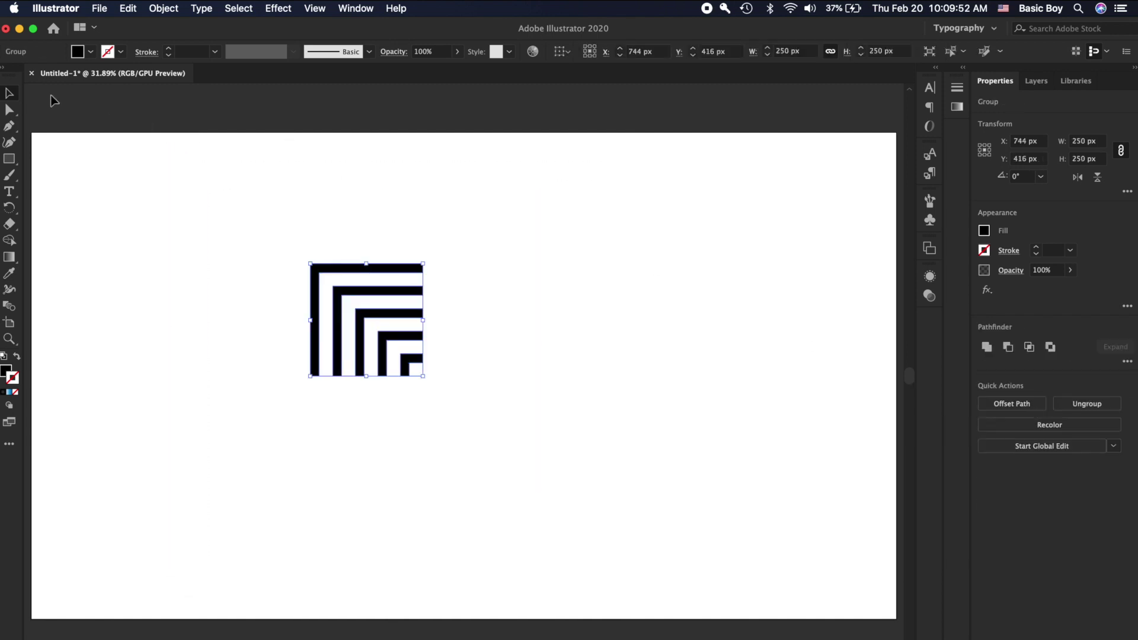
Move the quarter piece up and left to X 594 px, Y 325 px
left_click(521, 235)
left_click(394, 272)
left_click_drag(384, 272, 322, 232)
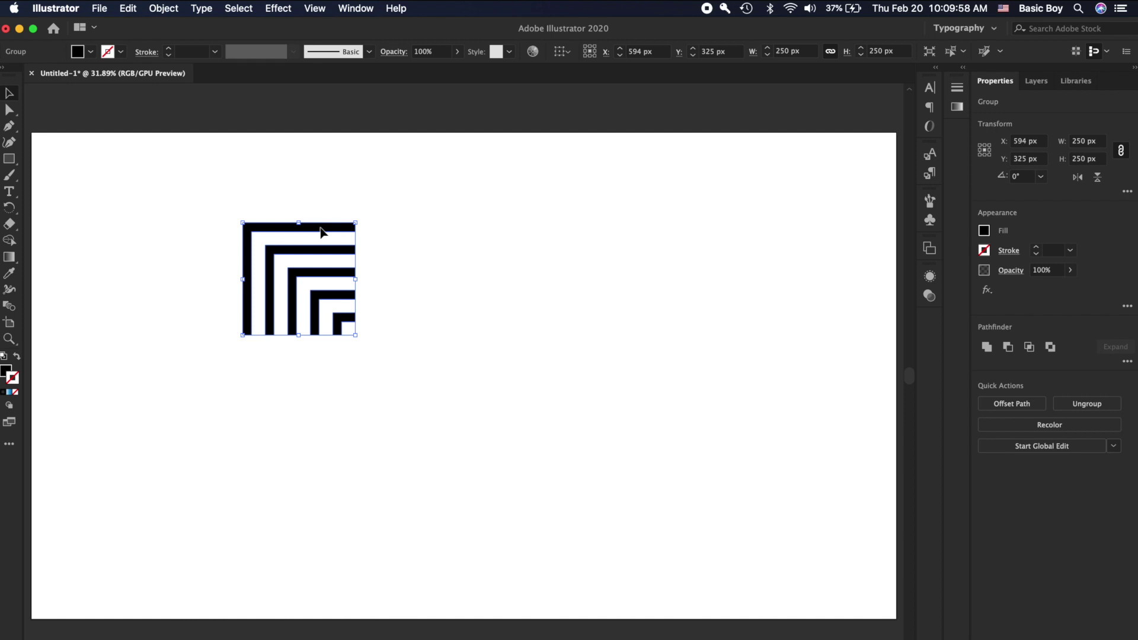
Place a copy rotated a quarter turn clockwise against the quarter piece's right edge to form the pattern's upper half
left_click_drag(314, 233, 507, 362)
left_click(581, 268)
left_click_drag(456, 233, 442, 233)
left_click(595, 251)
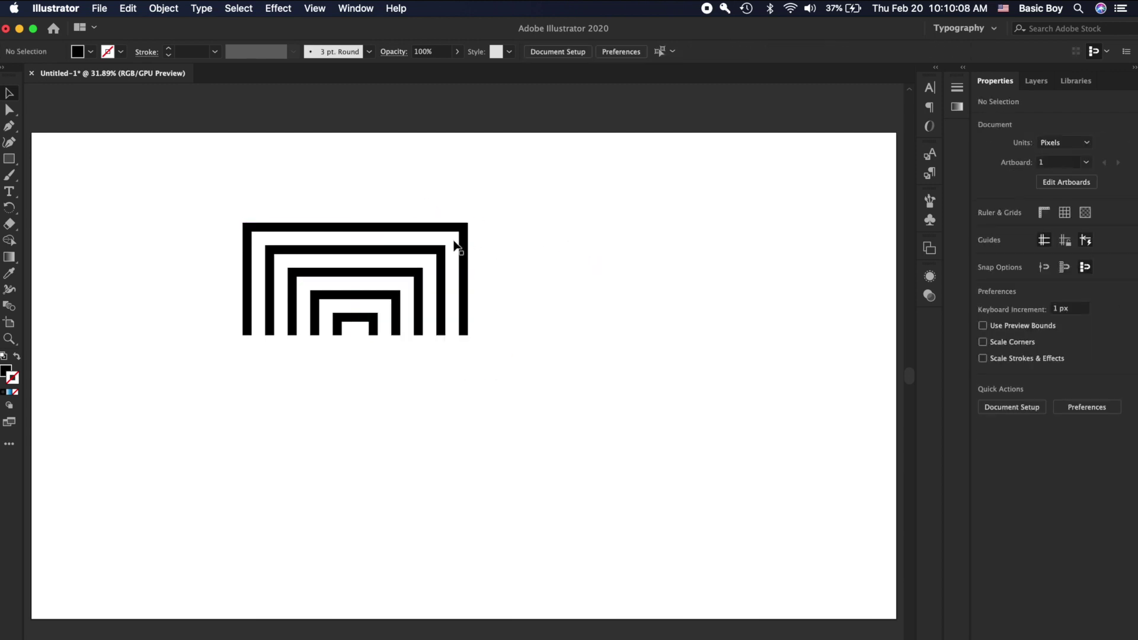
Place another rotated copy of the quarter piece directly beneath the upper-left quarter, snapping its line ends to the lines above
left_click(432, 234)
left_click_drag(447, 233, 377, 489)
left_click(572, 409)
left_click_drag(454, 383, 341, 354)
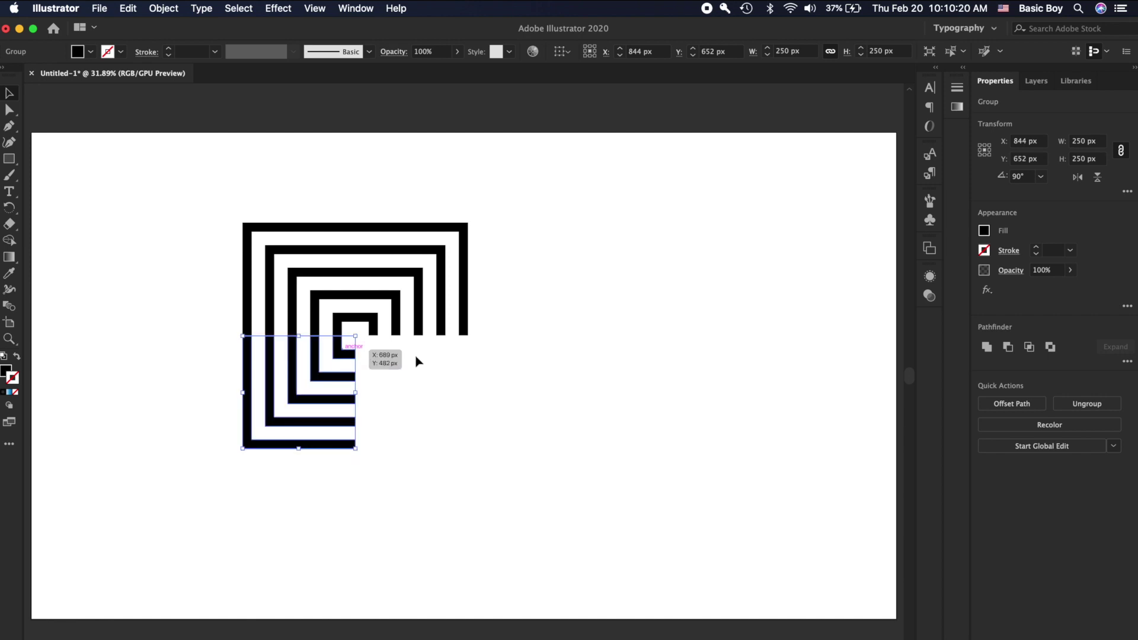
left_click(564, 384)
scroll(340, 350, "up", 2)
scroll(317, 325, "up", 2)
left_click_drag(362, 364, 362, 361)
left_click(485, 408)
scroll(484, 409, "down", 3)
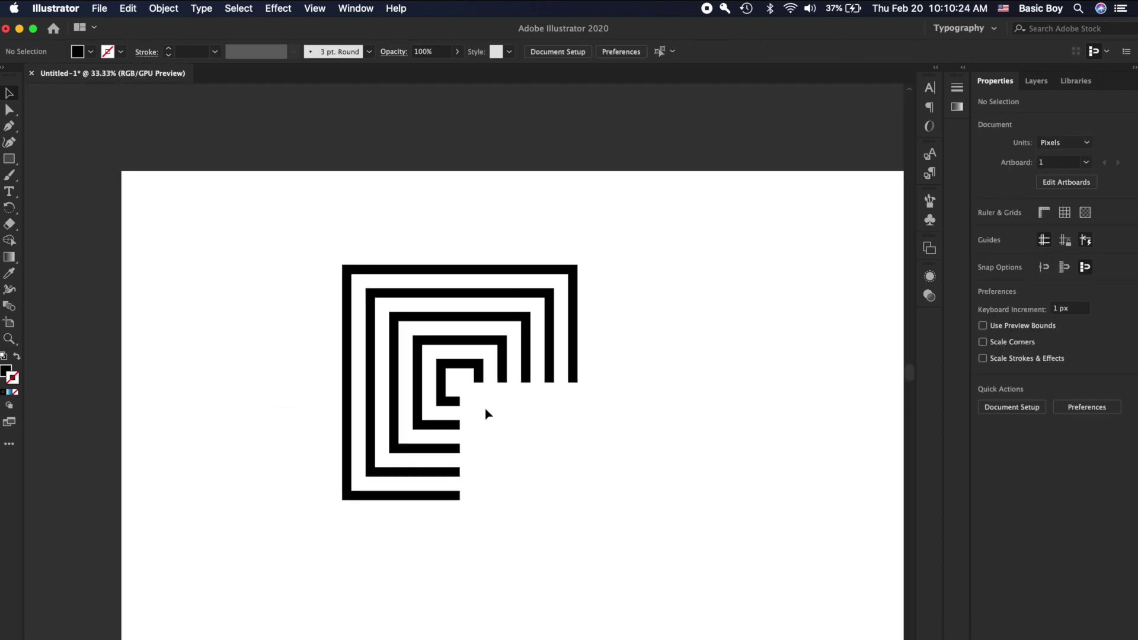
key("super+0")
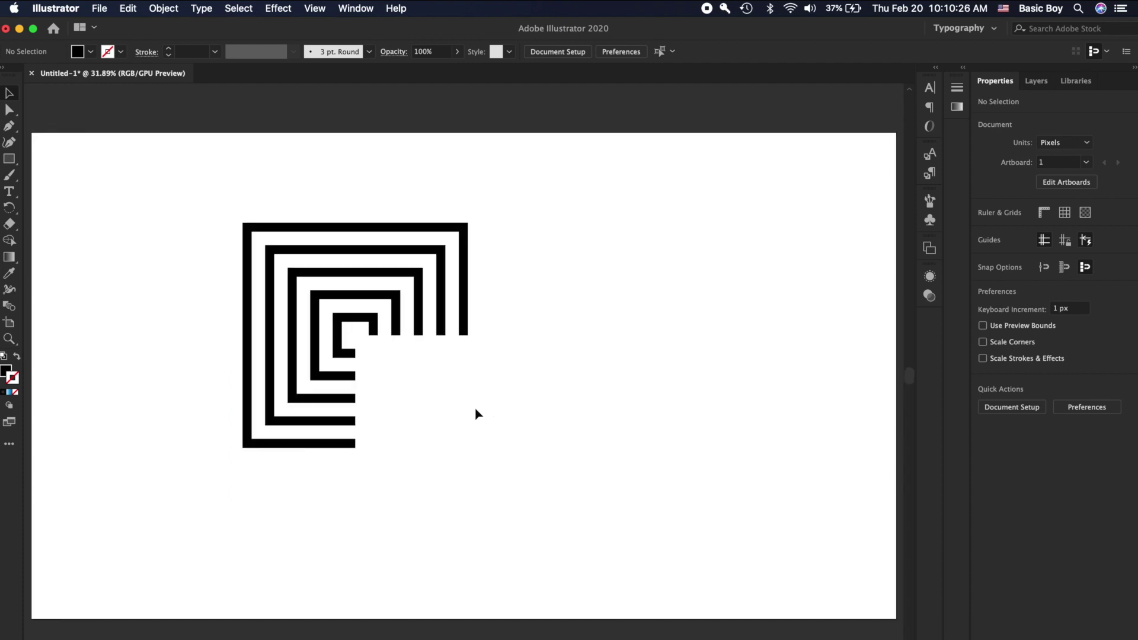
Place a copy of the upper-right quarter in the lower-right quadrant, shifted down so its lines join the lower-left quarter's lines
left_click(463, 269)
left_click_drag(454, 233, 399, 341)
left_click(584, 394)
key("super+1")
left_click(810, 386)
scroll(519, 390, "down", 1)
scroll(519, 390, "down", 3)
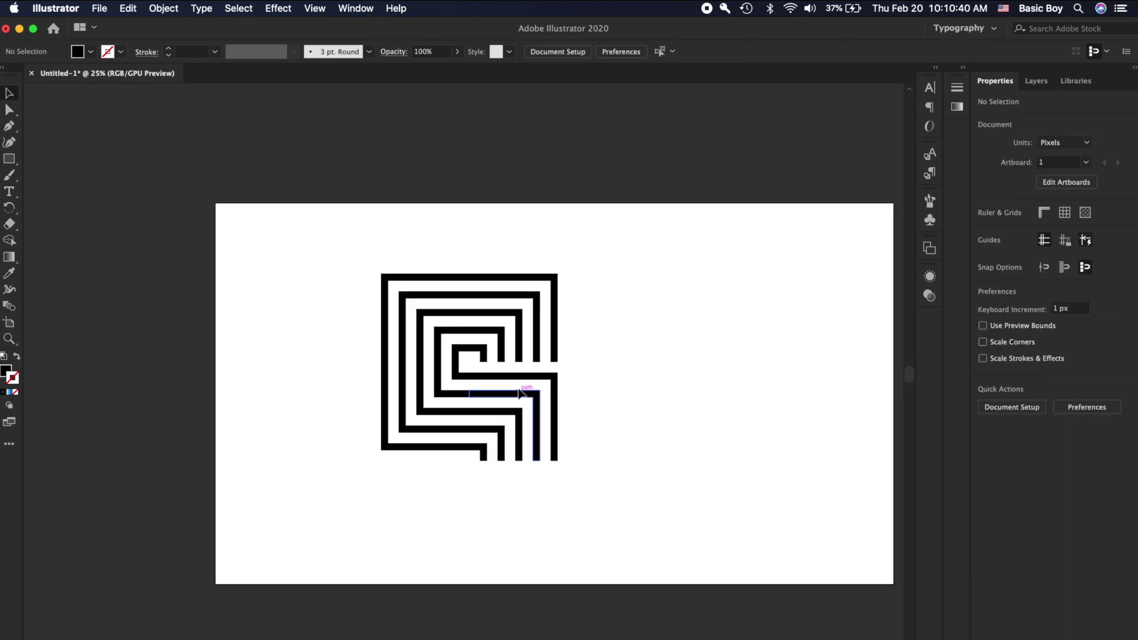
scroll(662, 340, "up", 2)
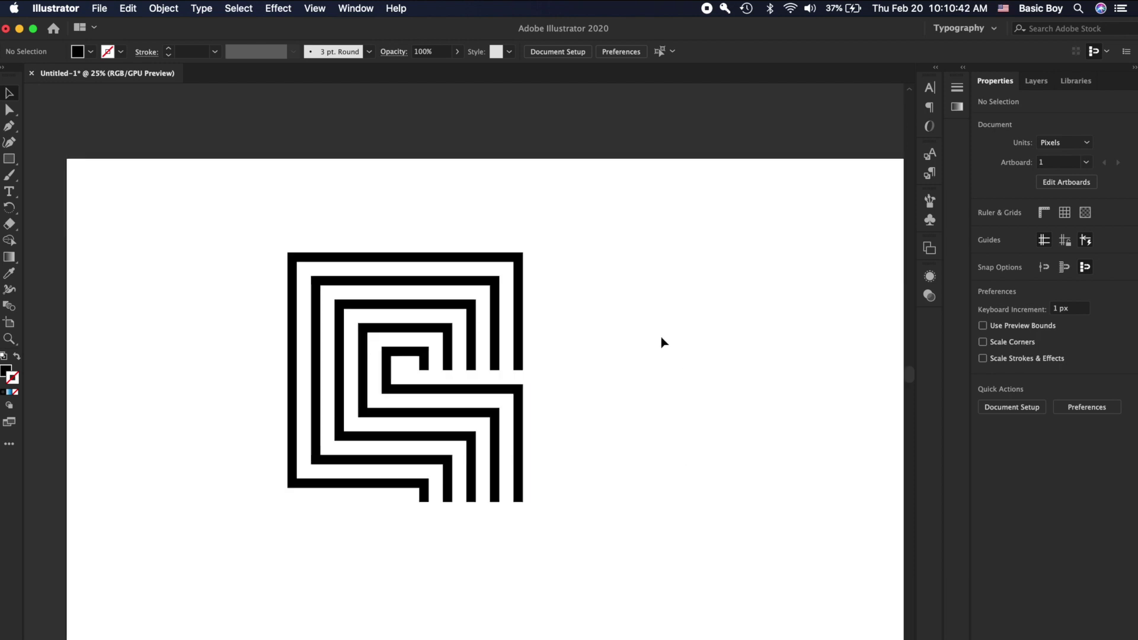
Place a copy of the lower-left quarter at X 874 px, Y 575 px, crossing the lower-right piece and meeting the upper-right lines
left_click(439, 220)
left_click_drag(424, 220, 513, 426)
left_click(690, 487)
left_click(659, 265)
left_click_drag(659, 265, 456, 414)
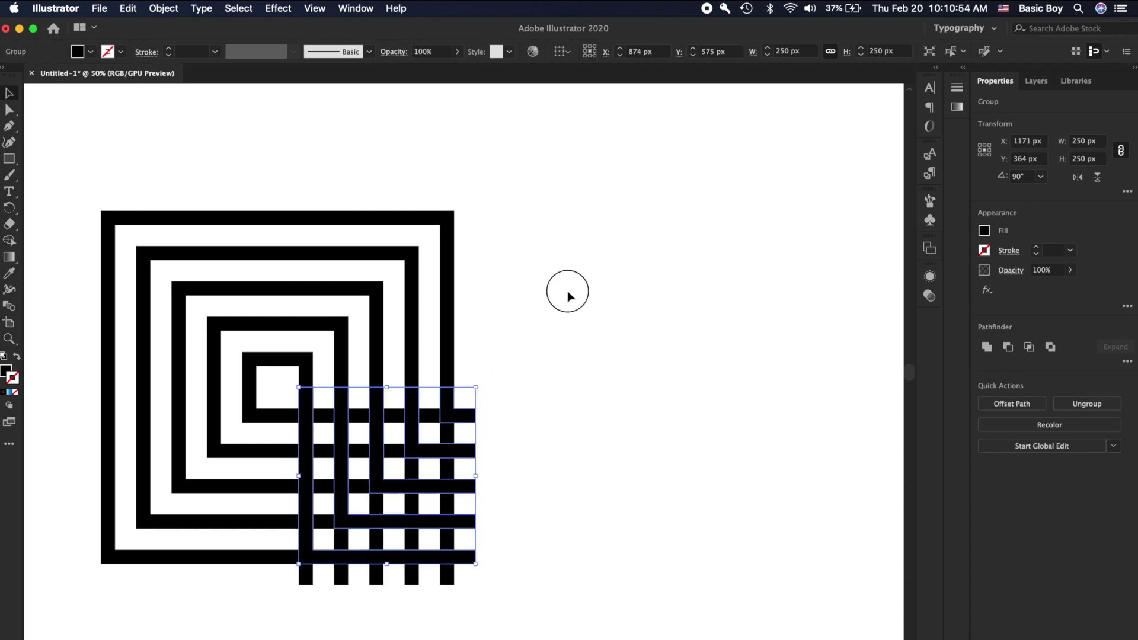
left_click(566, 295)
key("super+minus")
key("super+equal")
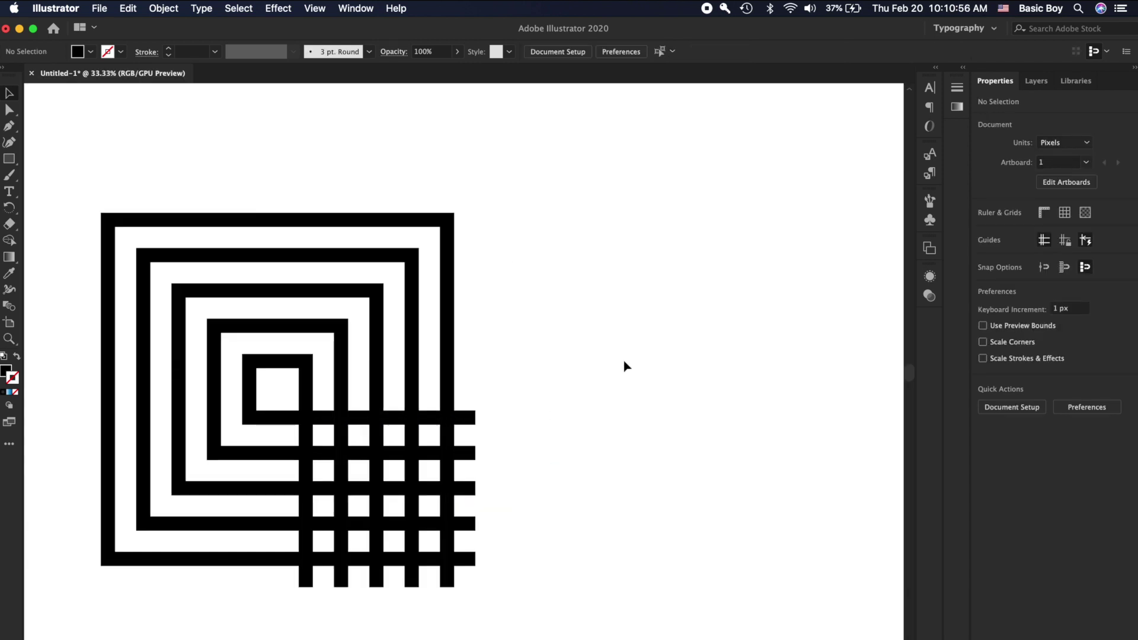
Delete the upper-left, upper-right and lower-left quarters, keeping only the two crossing pieces
left_click(185, 221)
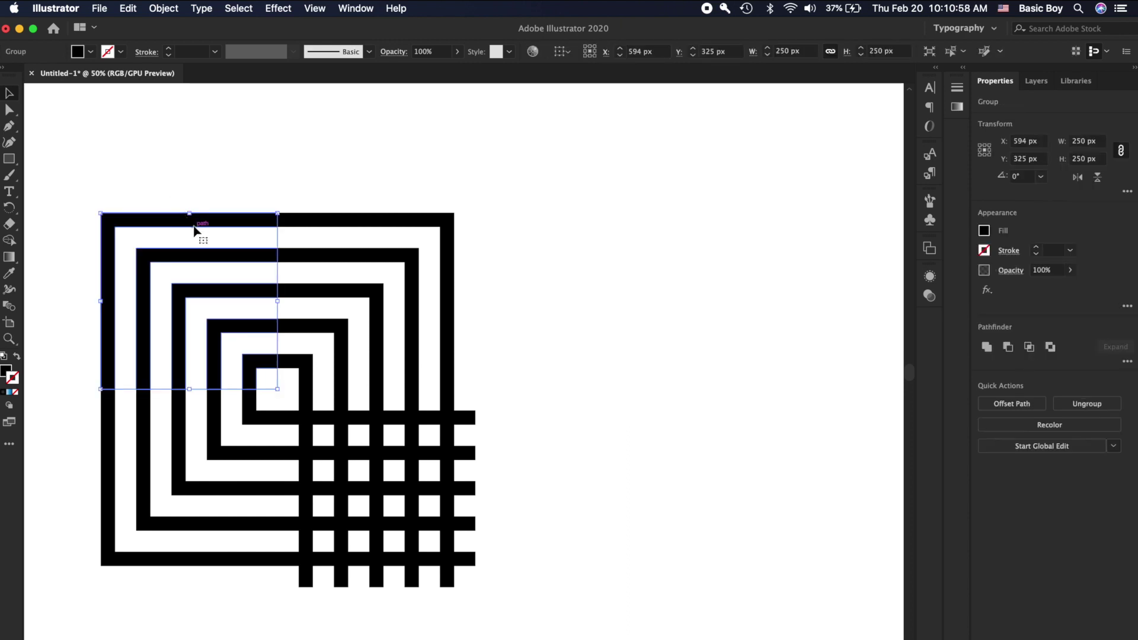
key("Delete")
left_click(323, 224)
key("Delete")
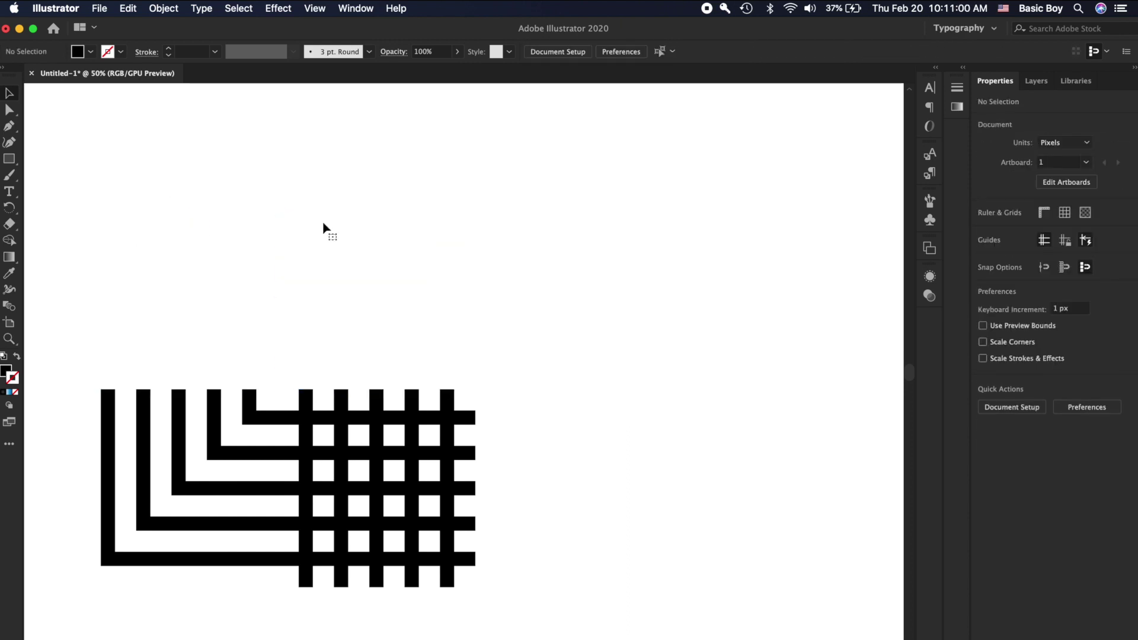
left_click(212, 439)
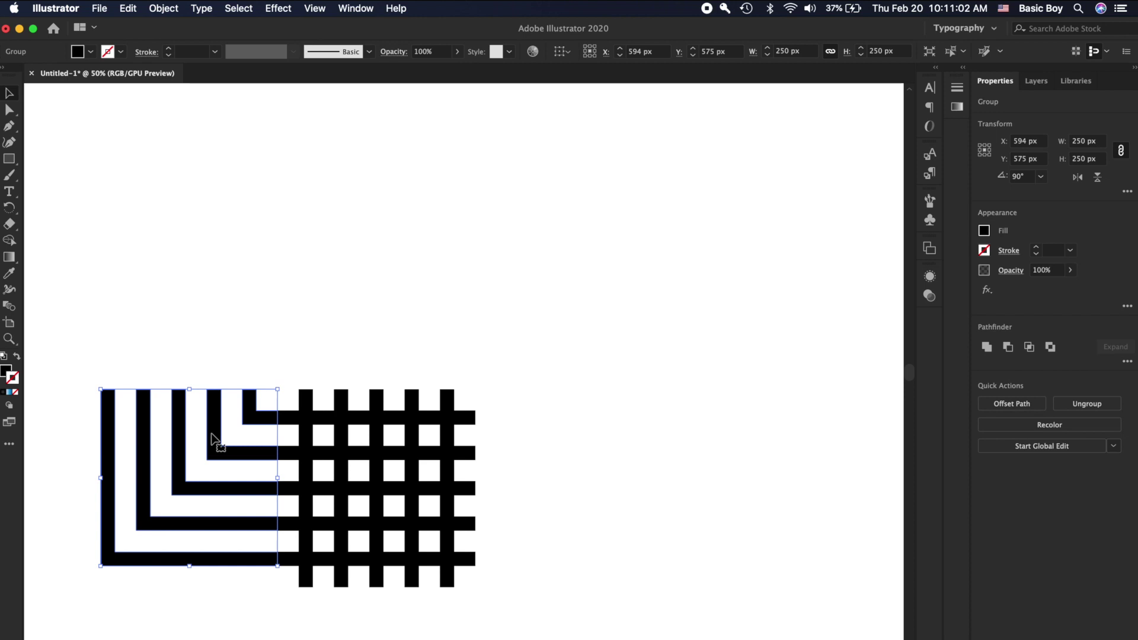
key("Delete")
key("super+minus")
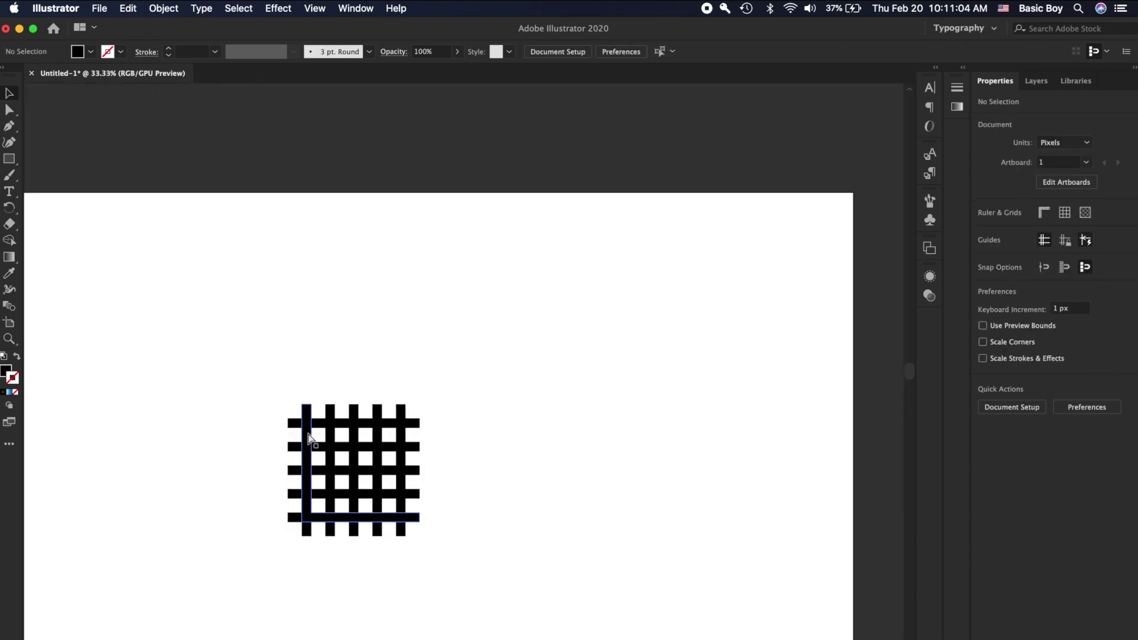
key("super+0")
Fill the crossing piece whose corners point to the lower left with red
left_click_drag(320, 329, 571, 528)
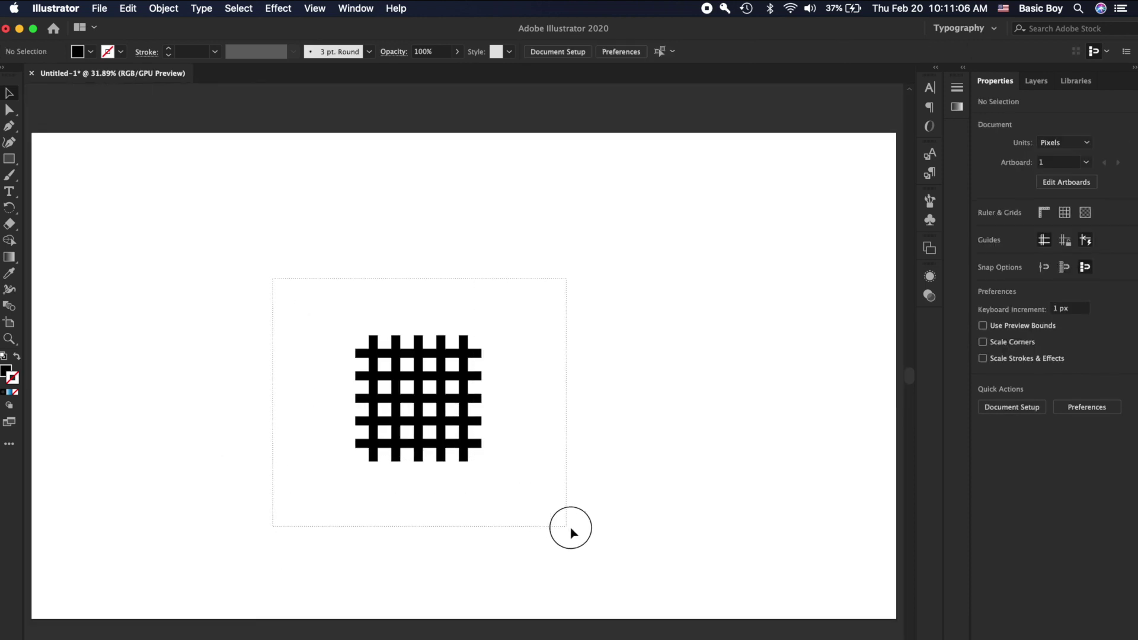
left_click(590, 325)
left_click(473, 348)
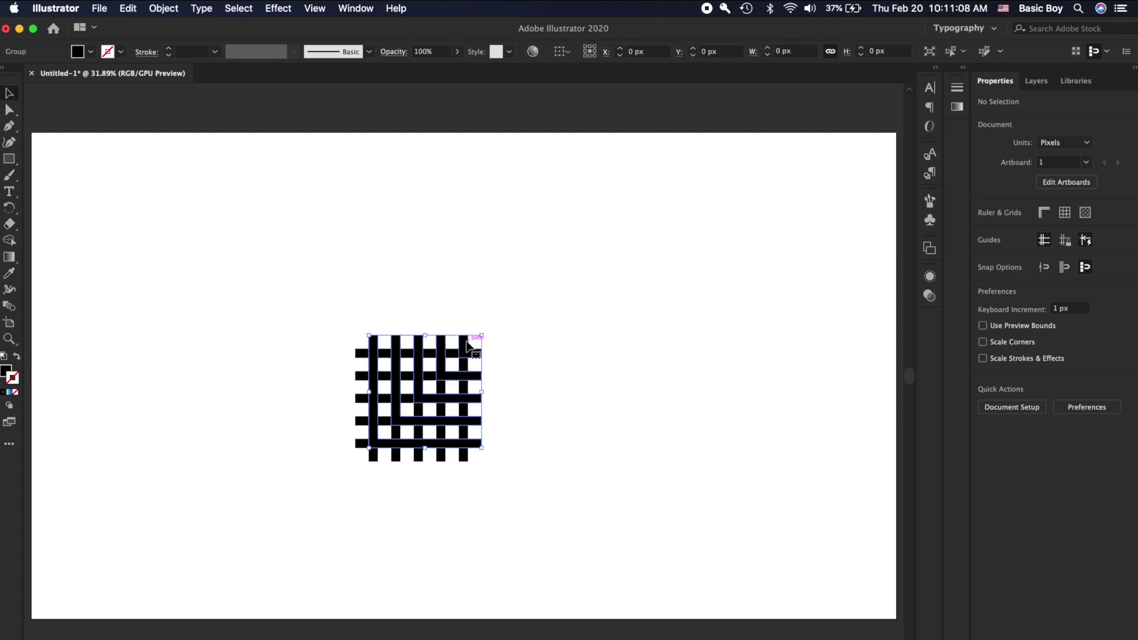
left_click(90, 52)
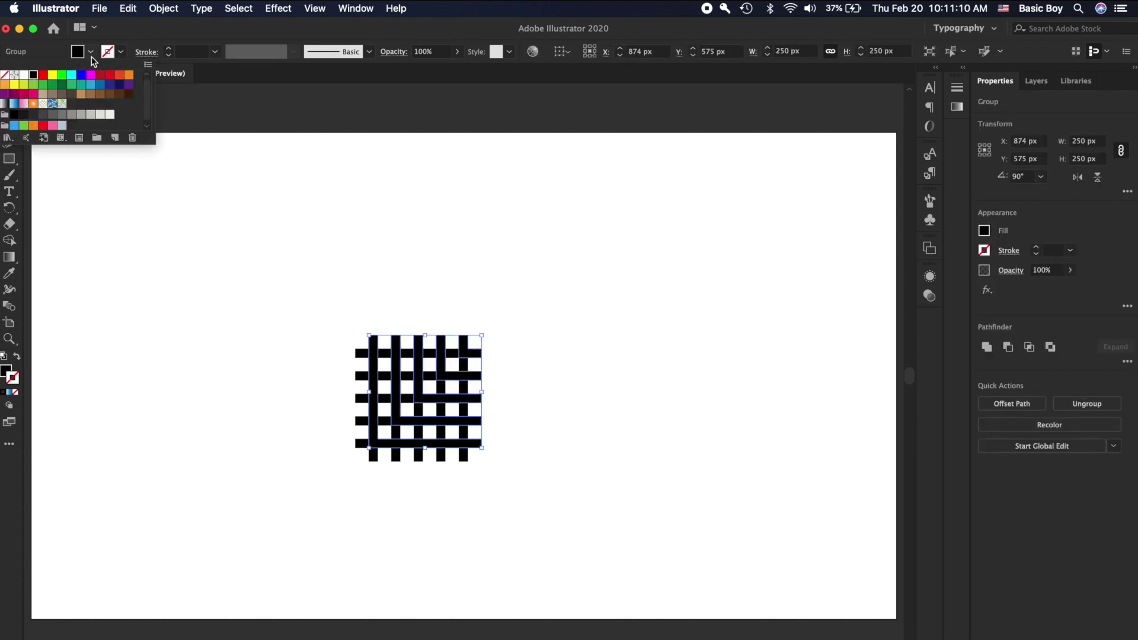
left_click(43, 76)
left_click(528, 279)
left_click(535, 335)
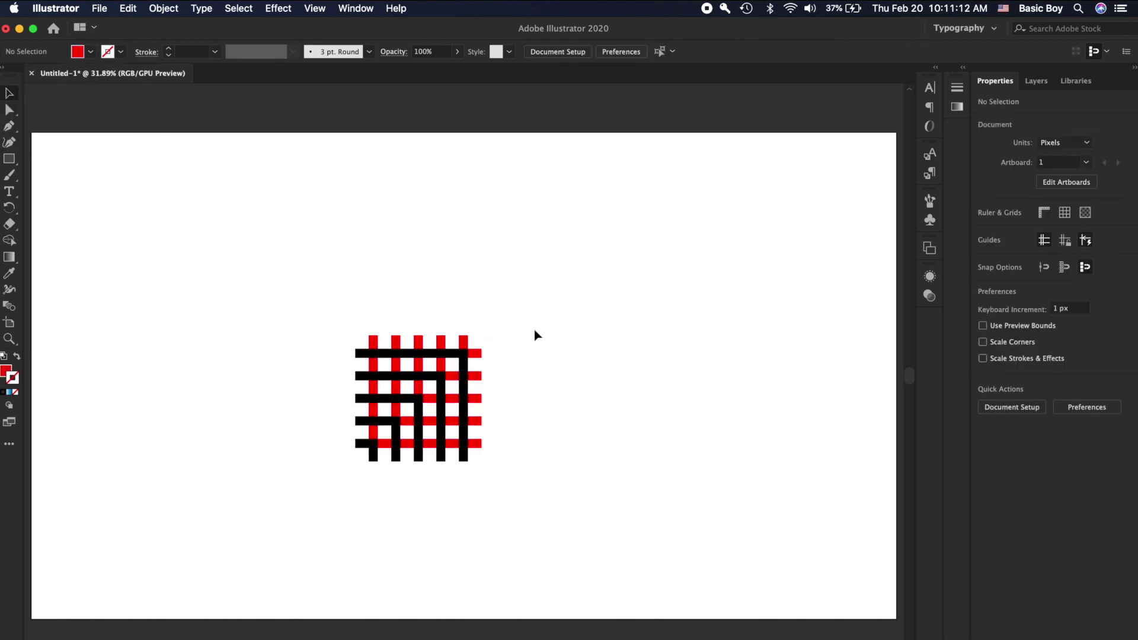
Select both crossing pieces and remove the black segments between the red lines with the Shape Builder tool
left_click_drag(262, 253, 552, 513)
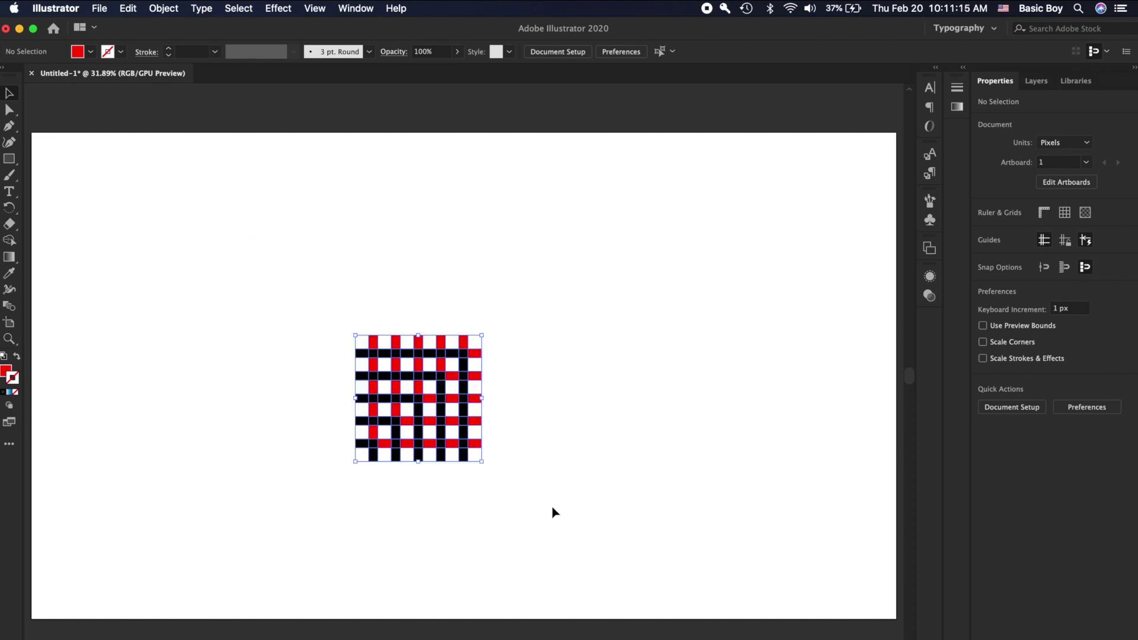
left_click(8, 243)
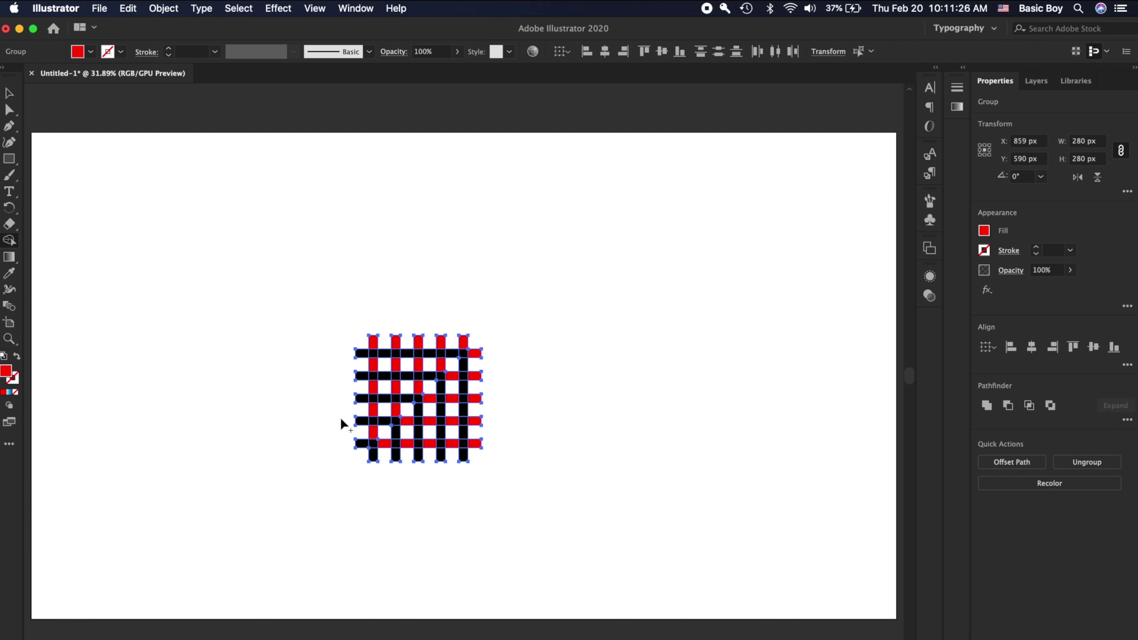
mouse_move(385, 336)
left_mouse_down()
mouse_move(386, 418)
mouse_move(401, 435)
mouse_move(474, 436)
mouse_move(451, 408)
mouse_move(407, 408)
mouse_move(407, 349)
mouse_move(430, 359)
mouse_move(439, 390)
mouse_move(477, 382)
mouse_move(494, 396)
left_mouse_up()
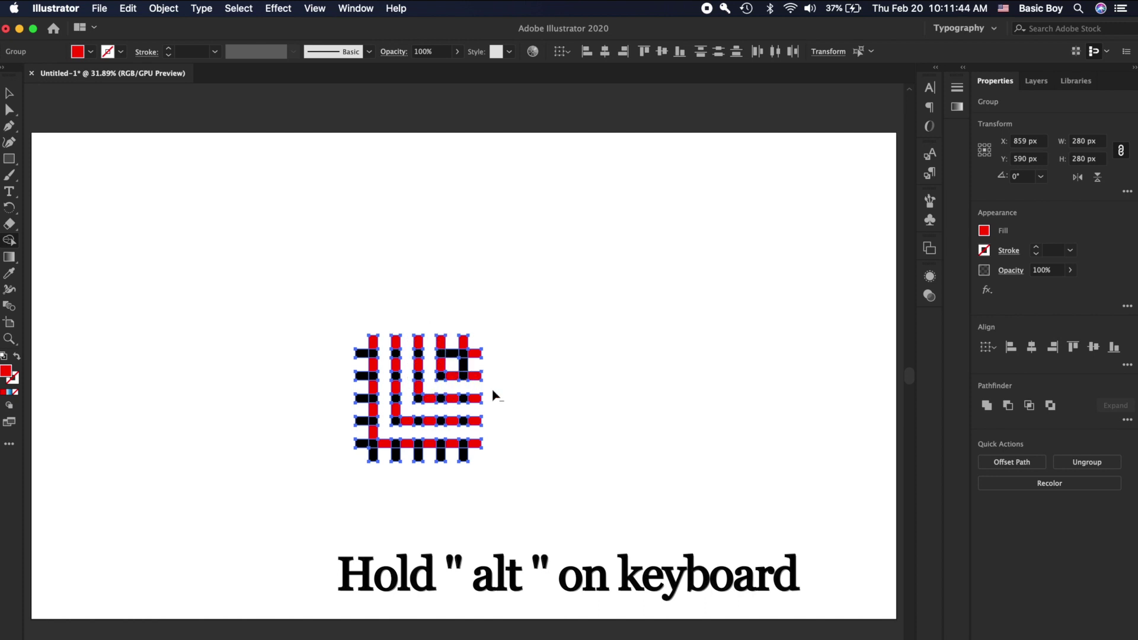
left_click(466, 366, "alt")
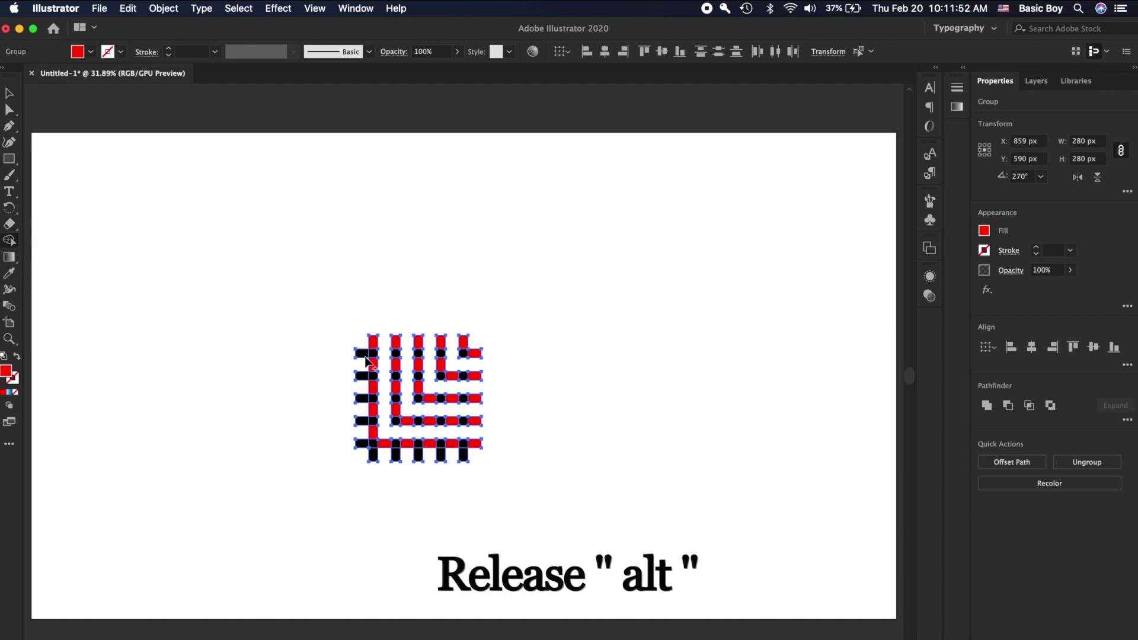
Merge the remaining black and red line pieces with the Shape Builder tool and fill the result dark brown
mouse_move(370, 339)
left_mouse_down()
mouse_move(367, 411)
mouse_move(389, 382)
mouse_move(400, 419)
mouse_move(452, 368)
mouse_move(411, 348)
mouse_move(451, 347)
mouse_move(415, 336)
mouse_move(394, 365)
mouse_move(389, 353)
mouse_move(479, 357)
mouse_move(467, 352)
mouse_move(455, 371)
mouse_move(469, 379)
mouse_move(463, 396)
mouse_move(482, 398)
mouse_move(444, 397)
mouse_move(493, 423)
mouse_move(418, 420)
mouse_move(447, 419)
mouse_move(479, 443)
mouse_move(394, 446)
mouse_move(461, 452)
mouse_move(349, 452)
mouse_move(380, 447)
mouse_move(364, 421)
mouse_move(380, 424)
mouse_move(372, 429)
mouse_move(439, 394)
mouse_move(418, 388)
mouse_move(413, 362)
mouse_move(416, 390)
mouse_move(428, 365)
mouse_move(459, 373)
mouse_move(397, 409)
left_mouse_up()
left_click(9, 94)
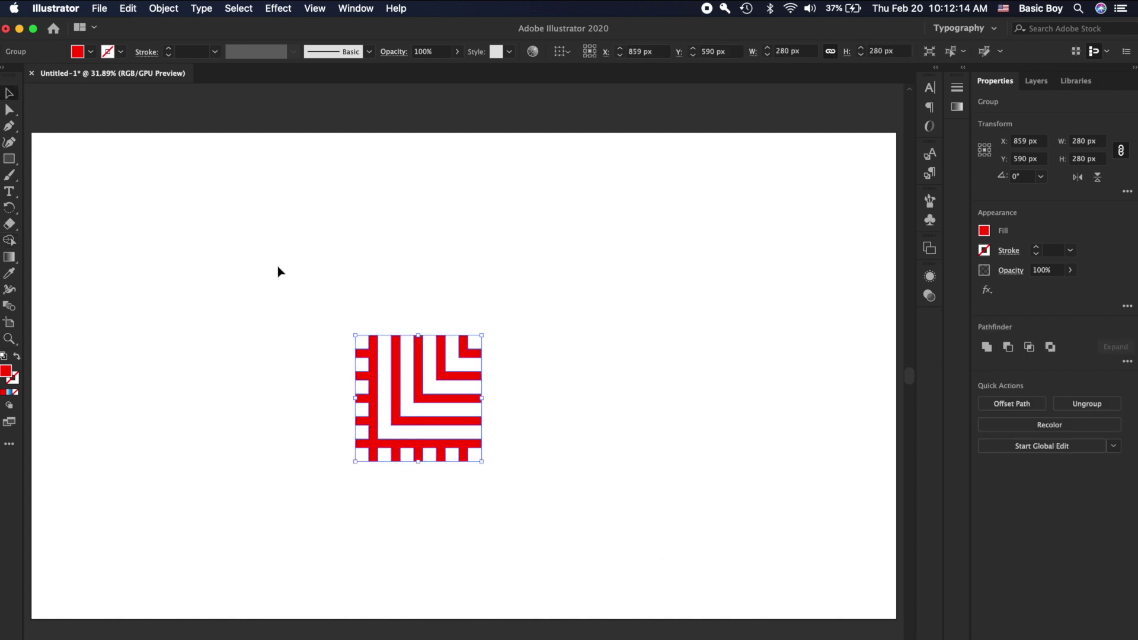
left_click(90, 52)
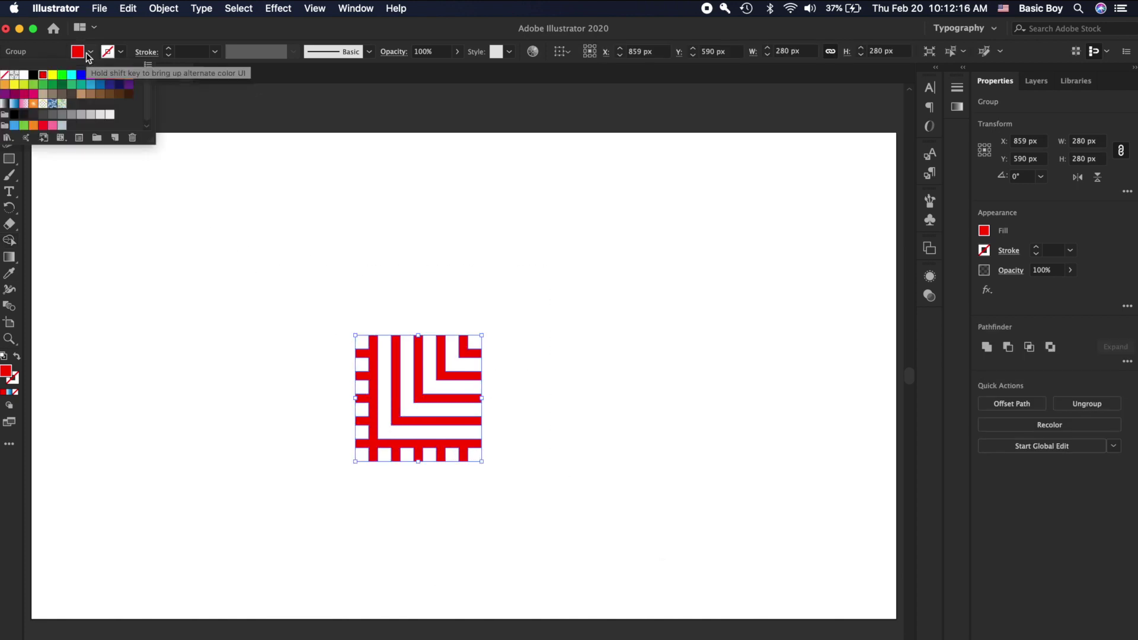
left_click(72, 95)
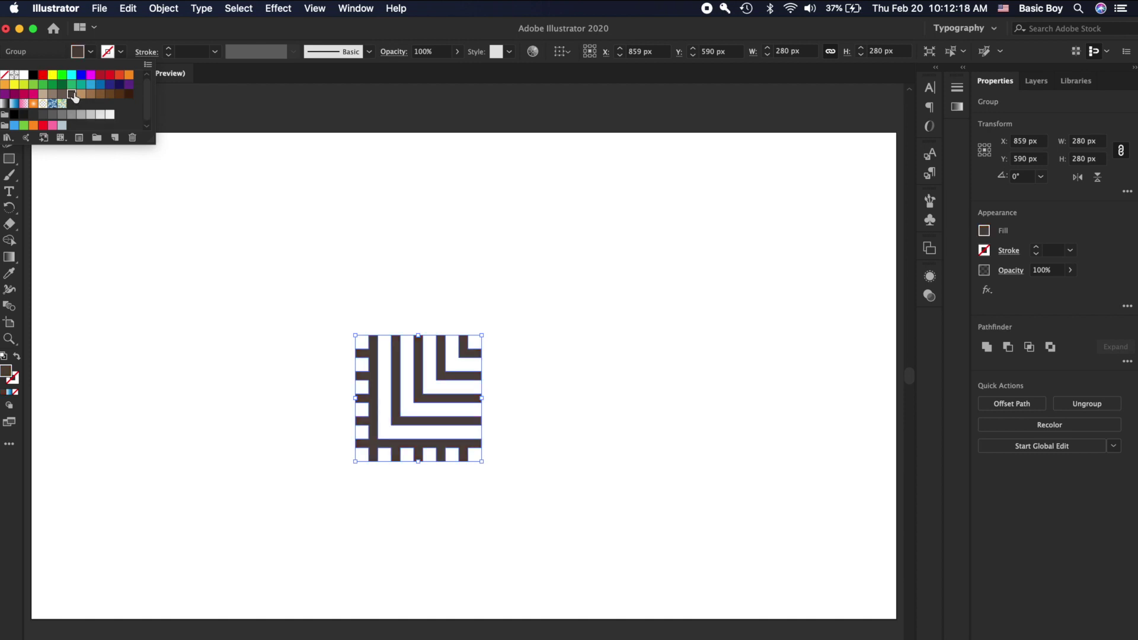
Scale the brown line tile down to 167 px square and place it in the upper-left area of the artboard
left_click(571, 348)
left_click_drag(561, 496, 296, 262)
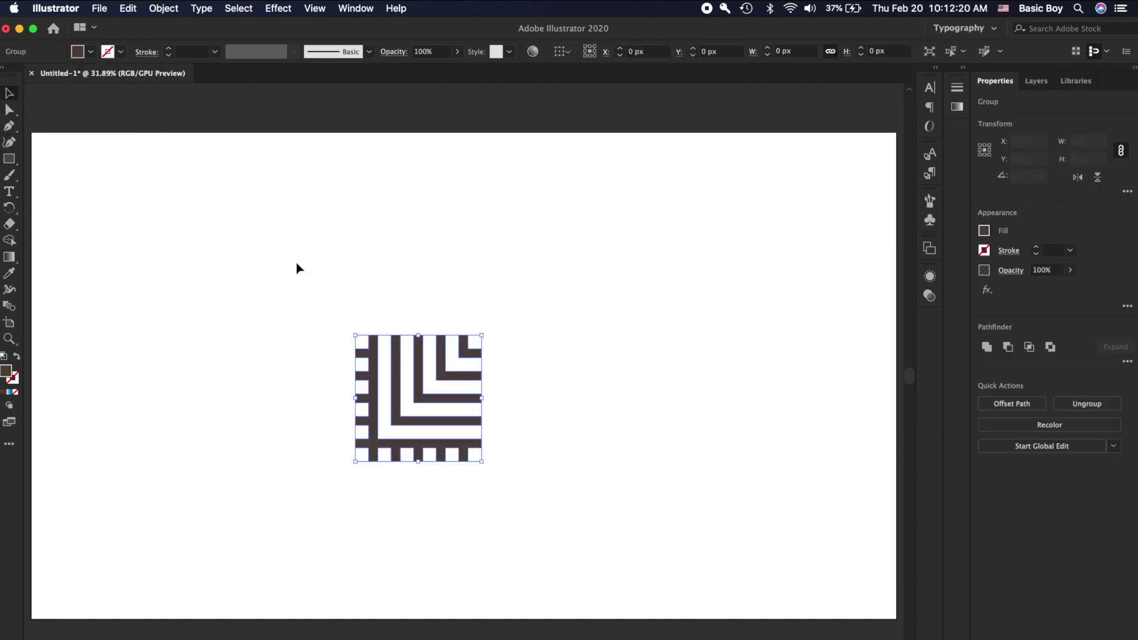
left_click_drag(481, 335, 308, 234)
left_click(411, 241)
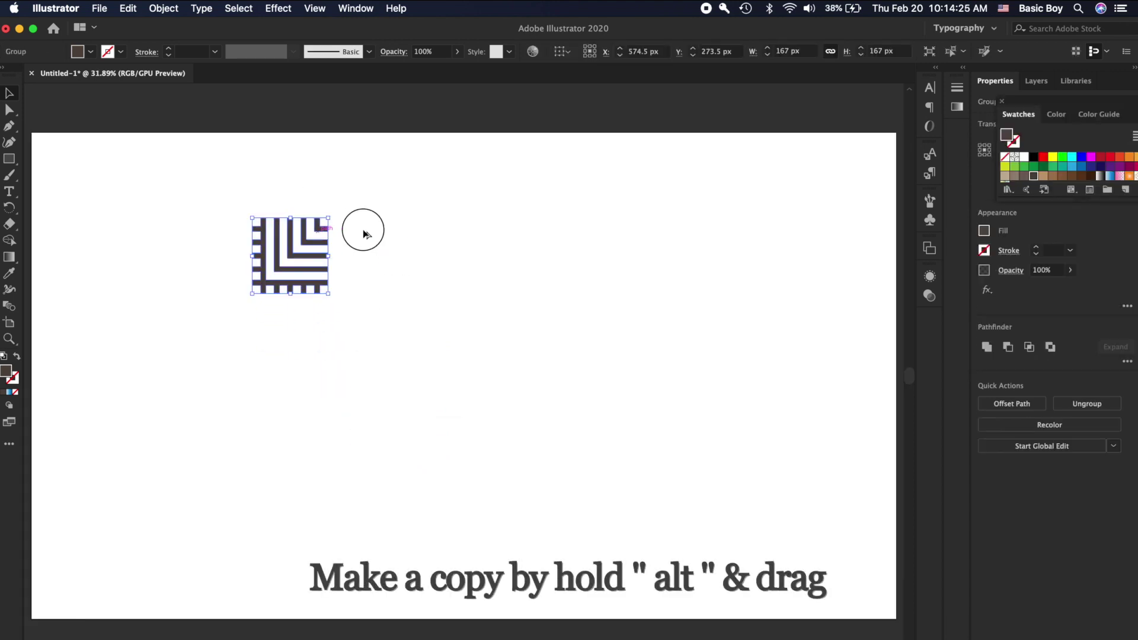
Duplicate the tile to the right, turn the copy so its line corners point lower right, and snap it against the original
left_click_drag(363, 231, 414, 195)
left_click_drag(380, 194, 380, 194)
left_click(627, 300)
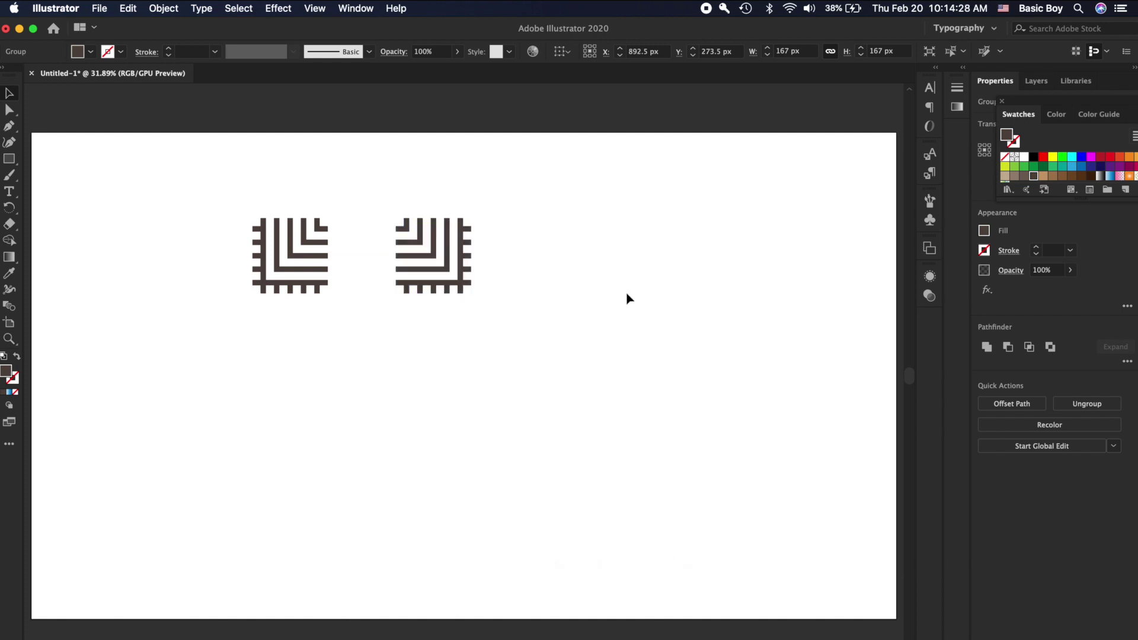
left_click(463, 255)
left_click_drag(462, 255, 395, 256)
left_click(531, 249)
Try the copied tile with its line corners pointing upper right, snapped against the original tile's right edge
left_click(402, 275)
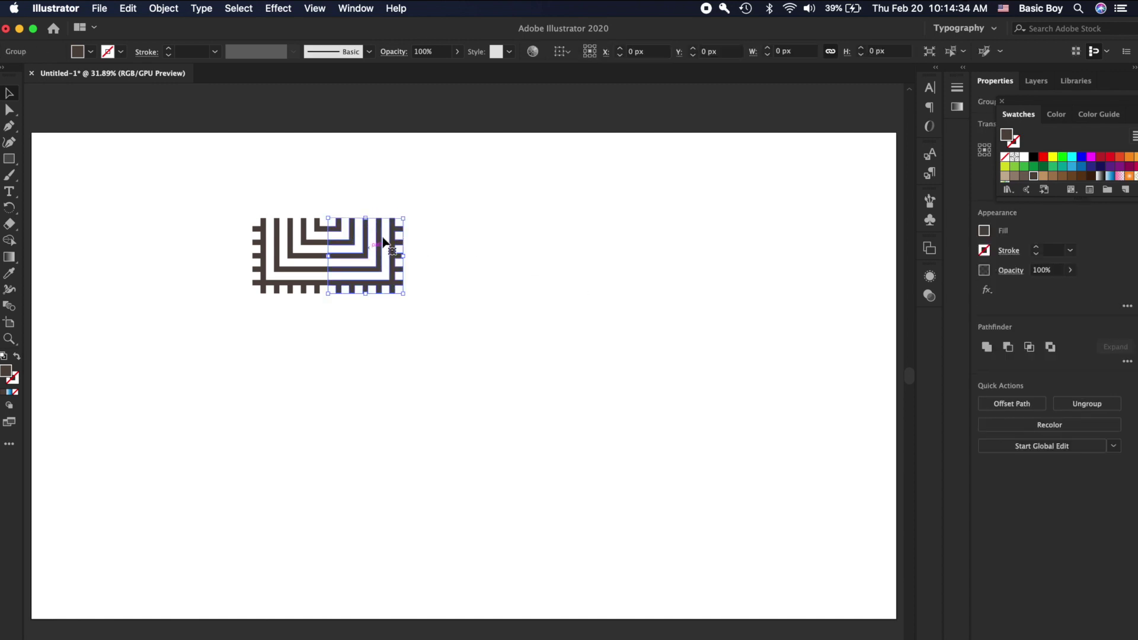
left_click_drag(379, 233, 419, 208)
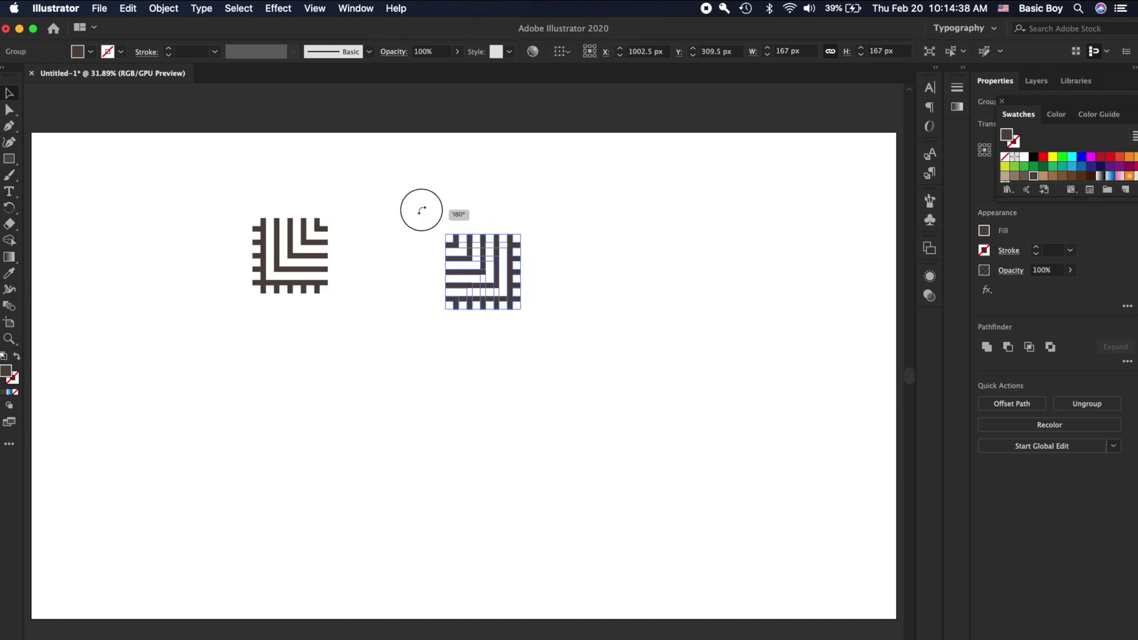
left_click(566, 256)
left_click_drag(469, 244, 350, 229)
left_click(521, 221)
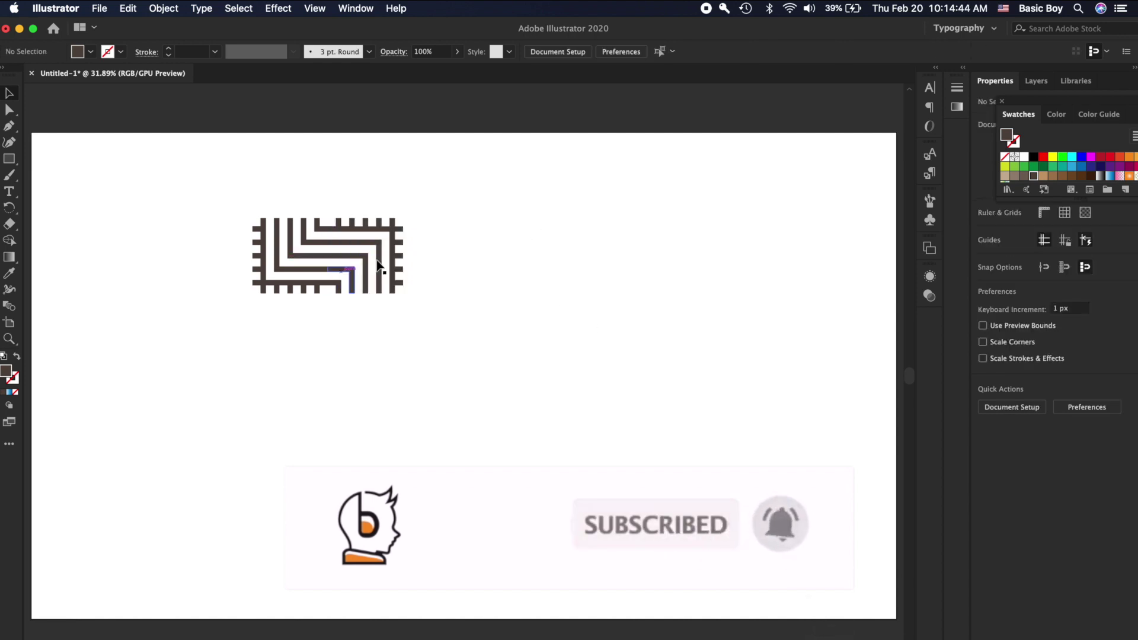
Rotate the copied tile so its line corners point upper left and snap it against the original tile's right edge
left_click(351, 279)
left_click_drag(423, 235, 414, 198)
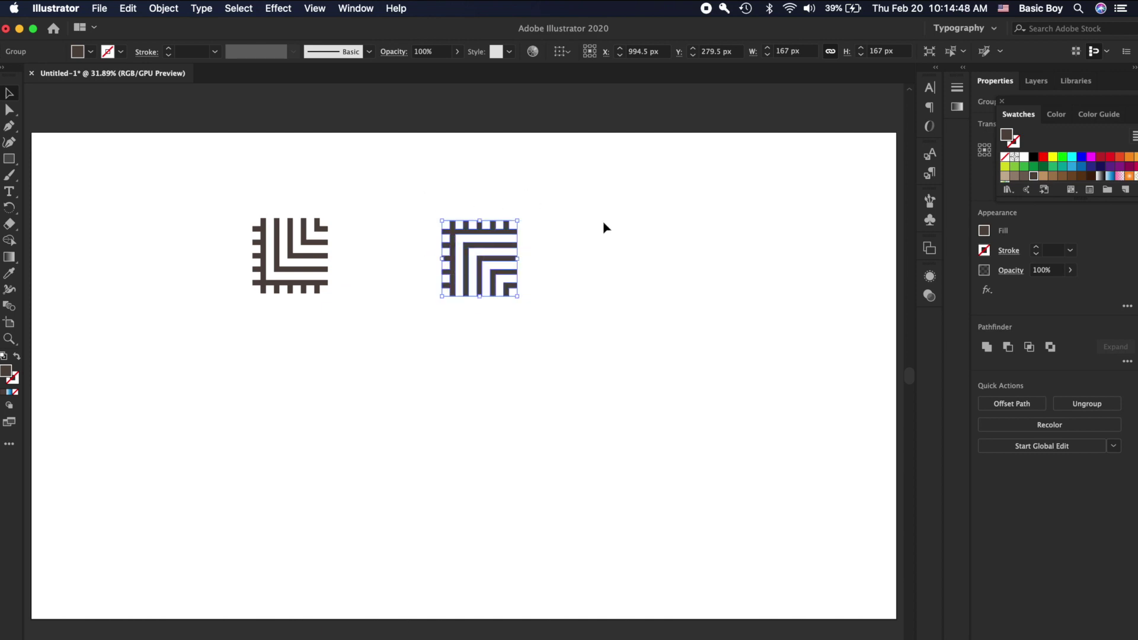
left_click(608, 228)
left_click_drag(474, 236, 362, 224)
left_click(591, 248)
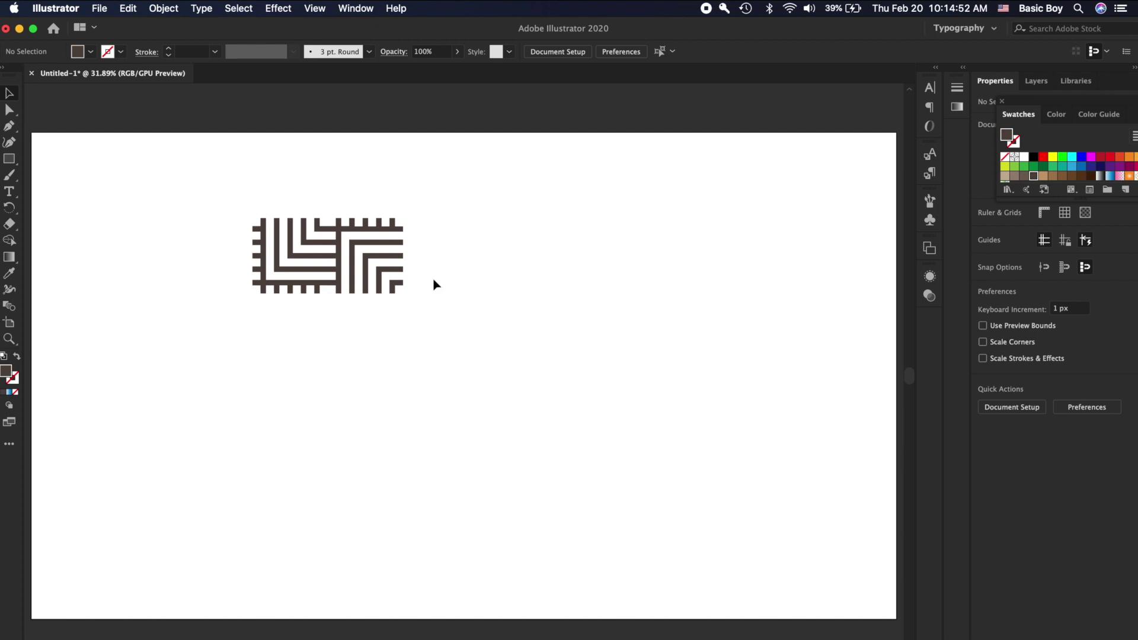
Duplicate the two-tile row below the original and rotate the duplicate 180°
left_click(370, 255)
left_click_drag(220, 195, 445, 304)
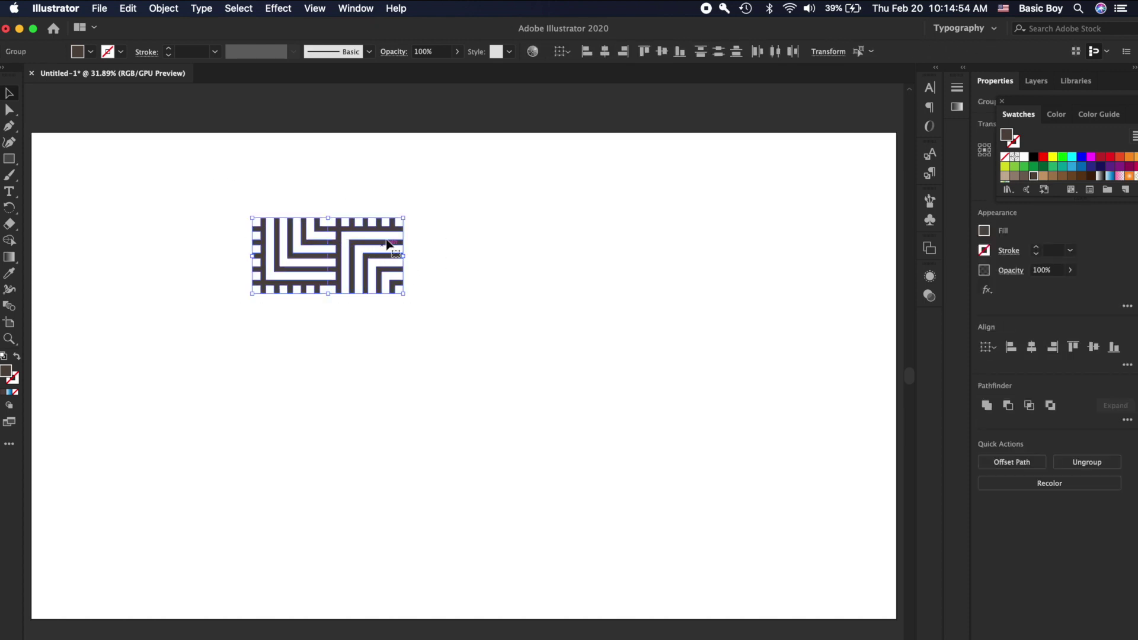
left_click_drag(379, 251, 427, 388)
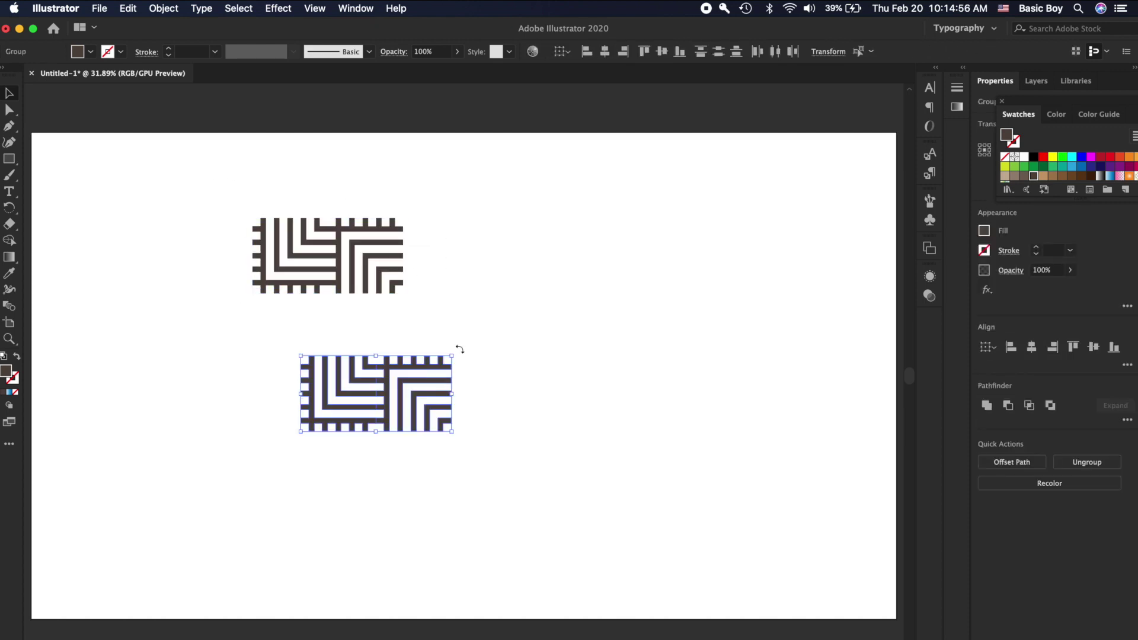
left_click_drag(496, 424, 310, 457)
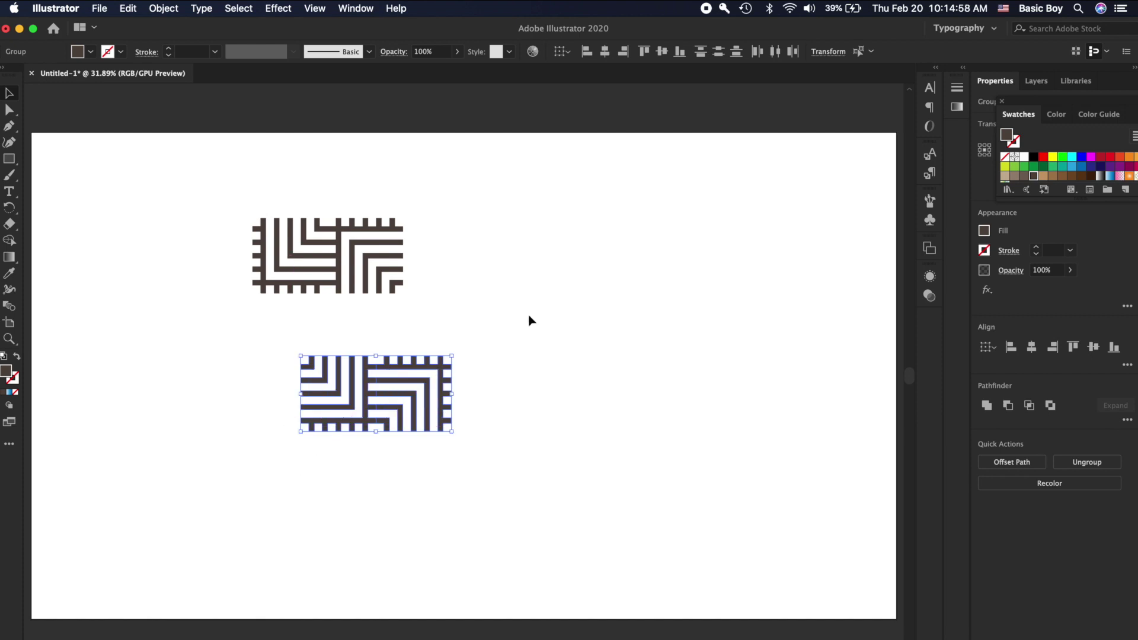
Snap the rotated row directly beneath the original row to form a two-by-two block of tiles
left_click(464, 375)
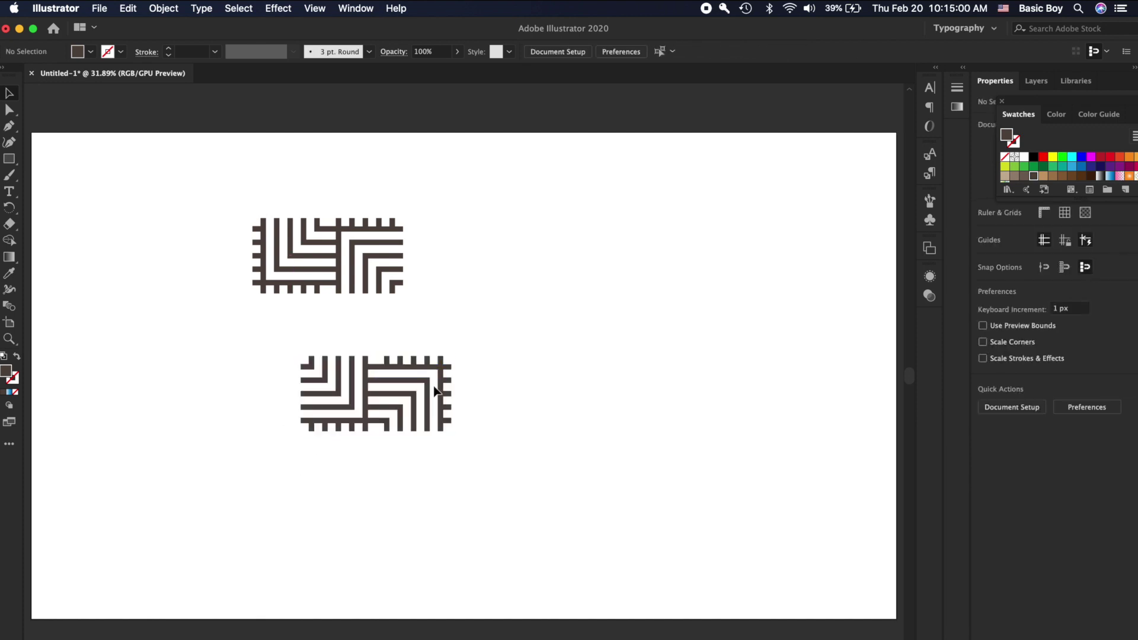
left_click_drag(295, 375, 508, 451)
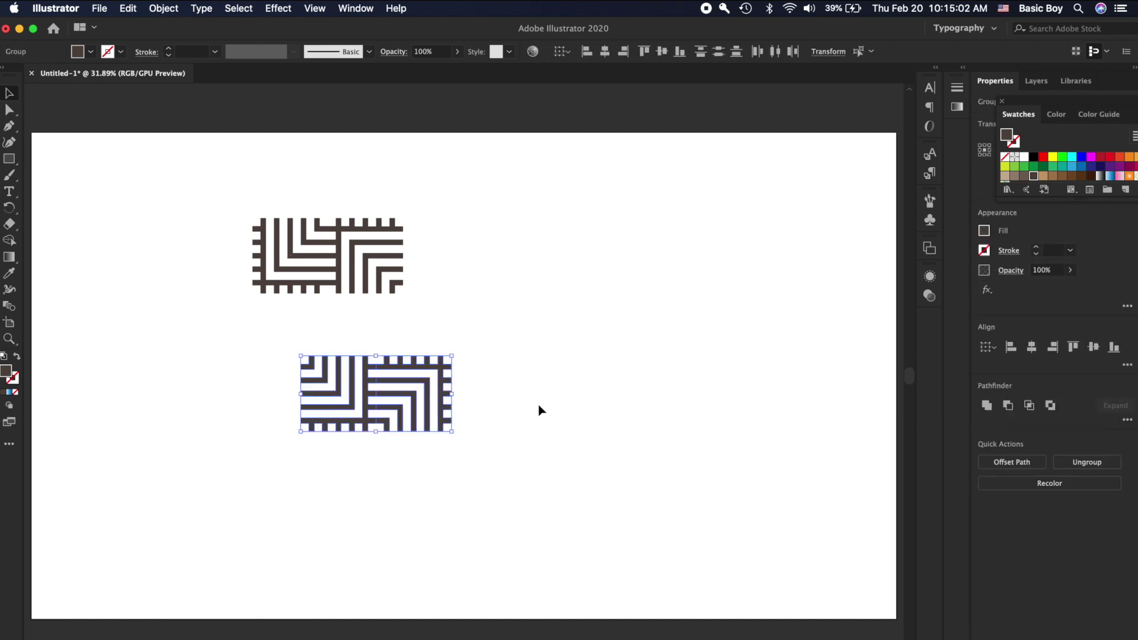
left_click_drag(425, 425, 376, 340)
left_click(512, 307)
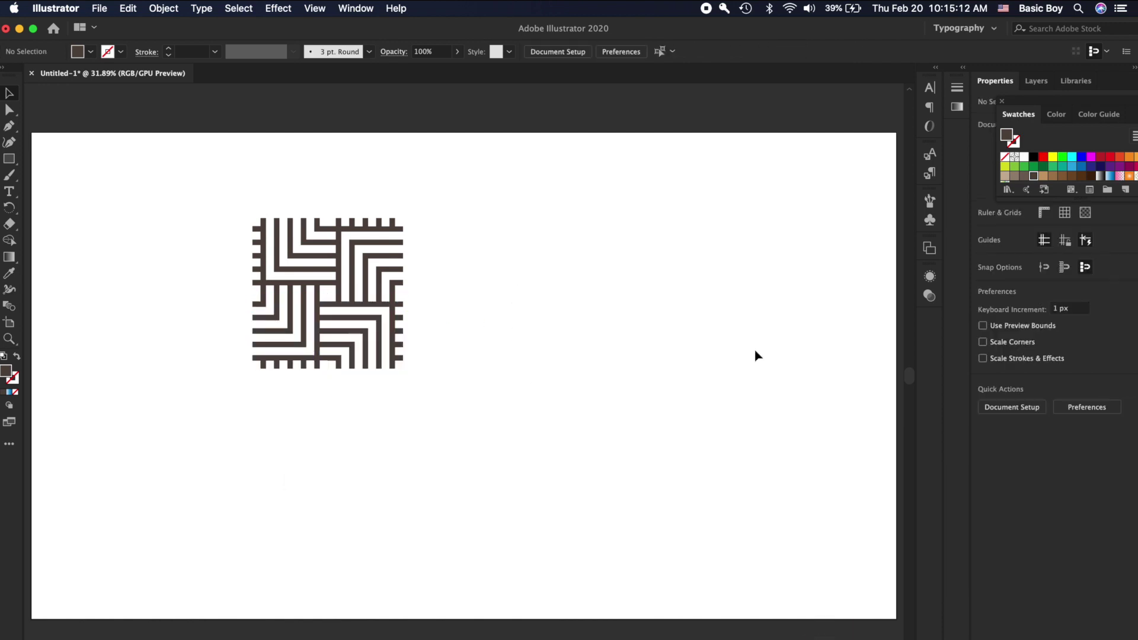
Test the tiling by placing a duplicate of the four-tile block against its right edge, and undo the duplication
left_click_drag(557, 414, 210, 179)
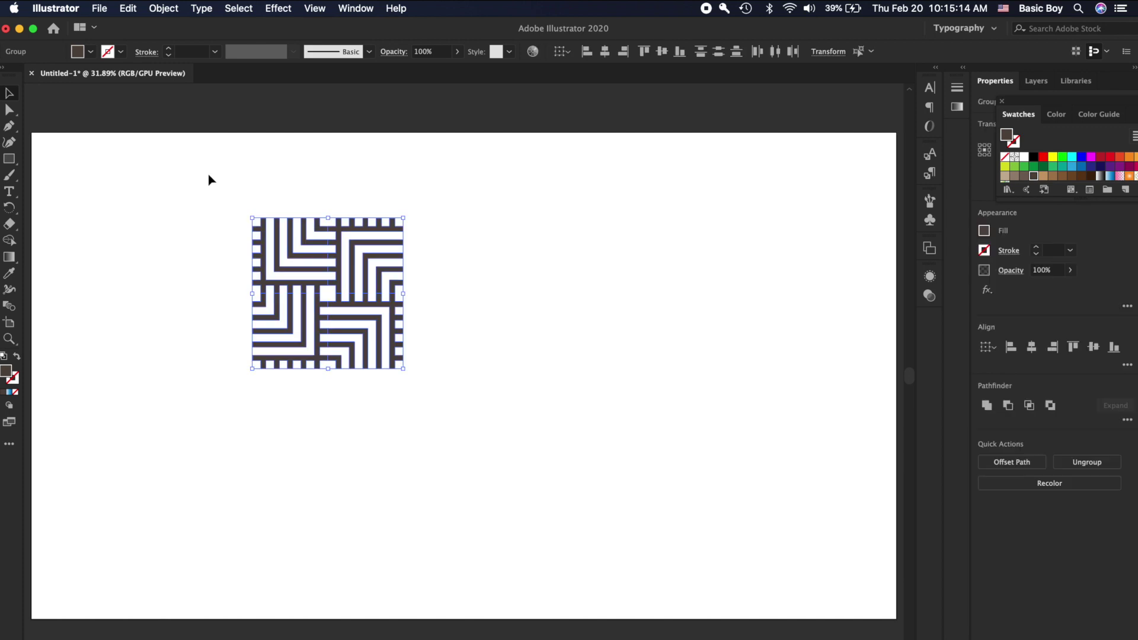
left_click_drag(375, 269, 506, 259)
left_click(656, 244)
scroll(655, 244, "down", 2)
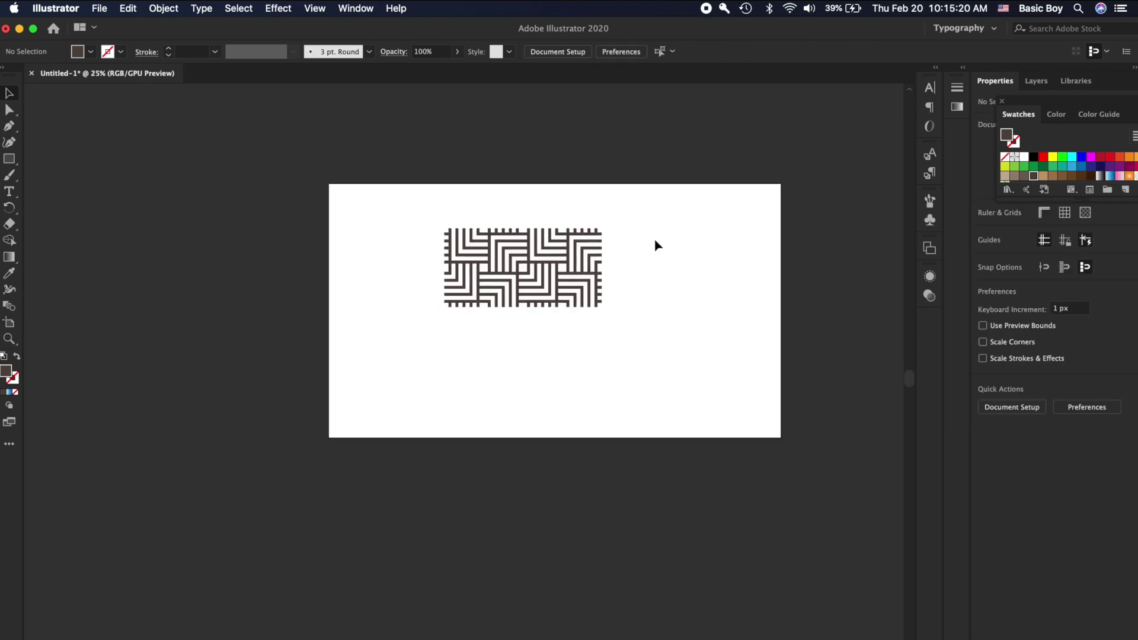
key("super+z")
scroll(583, 257, "up", 1)
Scale the whole four-tile block down proportionally to about two thirds of its size
left_click_drag(639, 424, 328, 194)
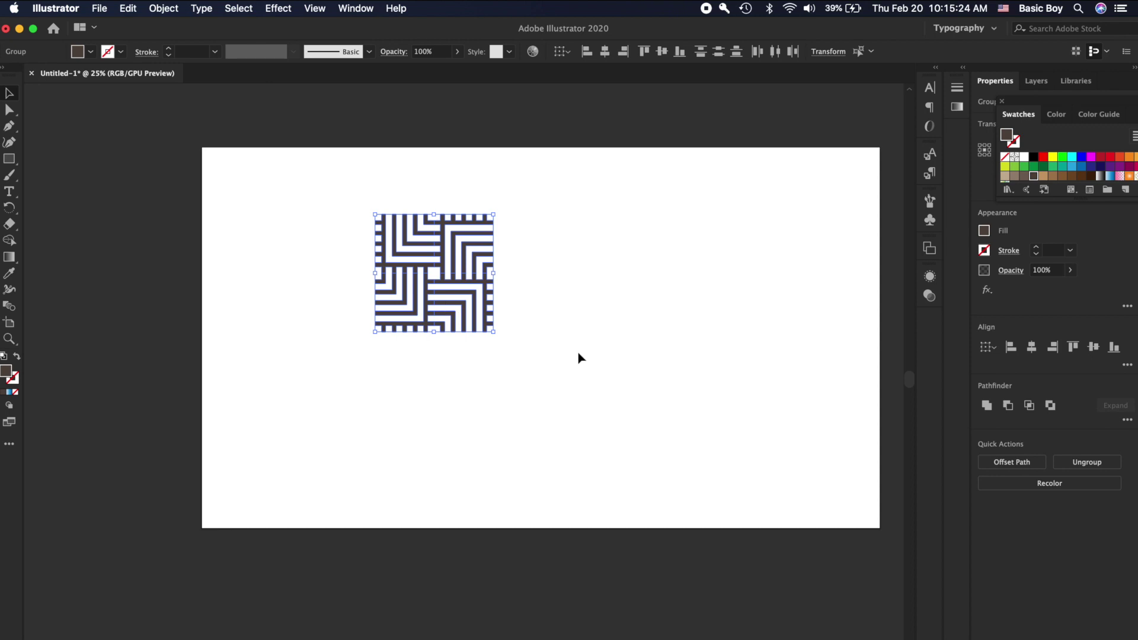
left_click_drag(491, 335, 451, 290)
left_click(569, 255)
Select the scaled four-tile block and make a new pattern from it
left_click_drag(536, 339, 346, 208)
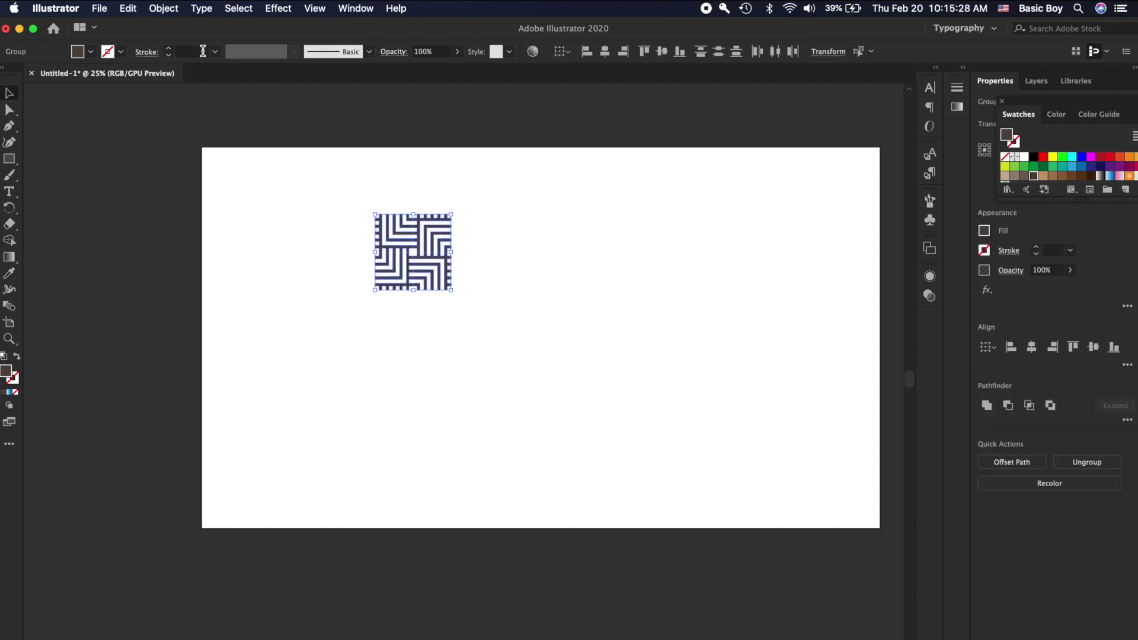
left_click(161, 8)
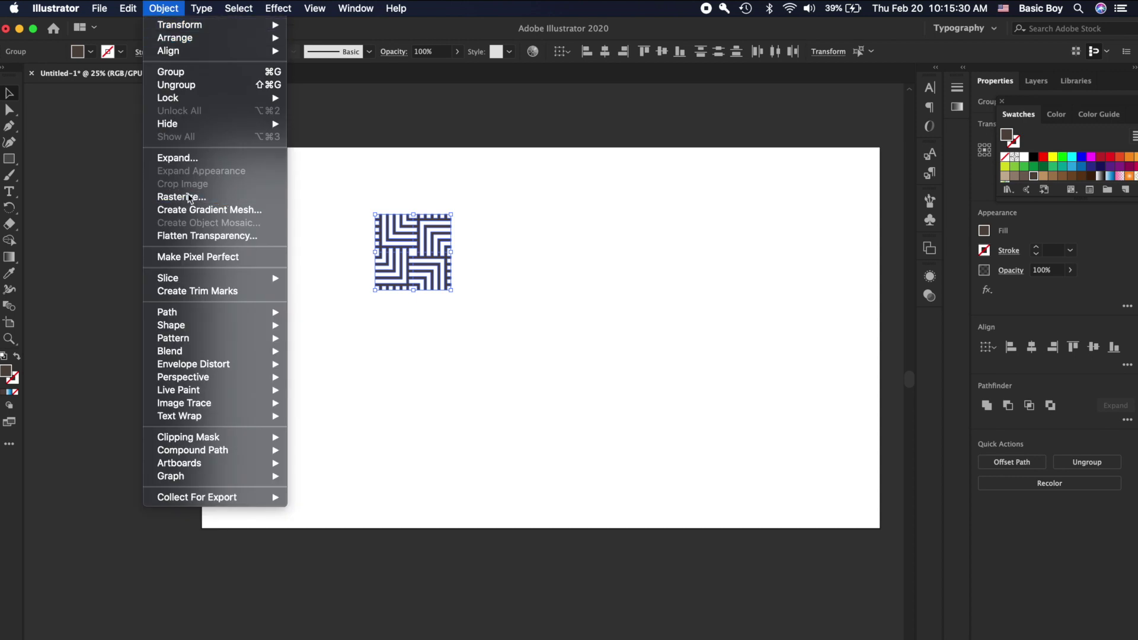
mouse_move(265, 338)
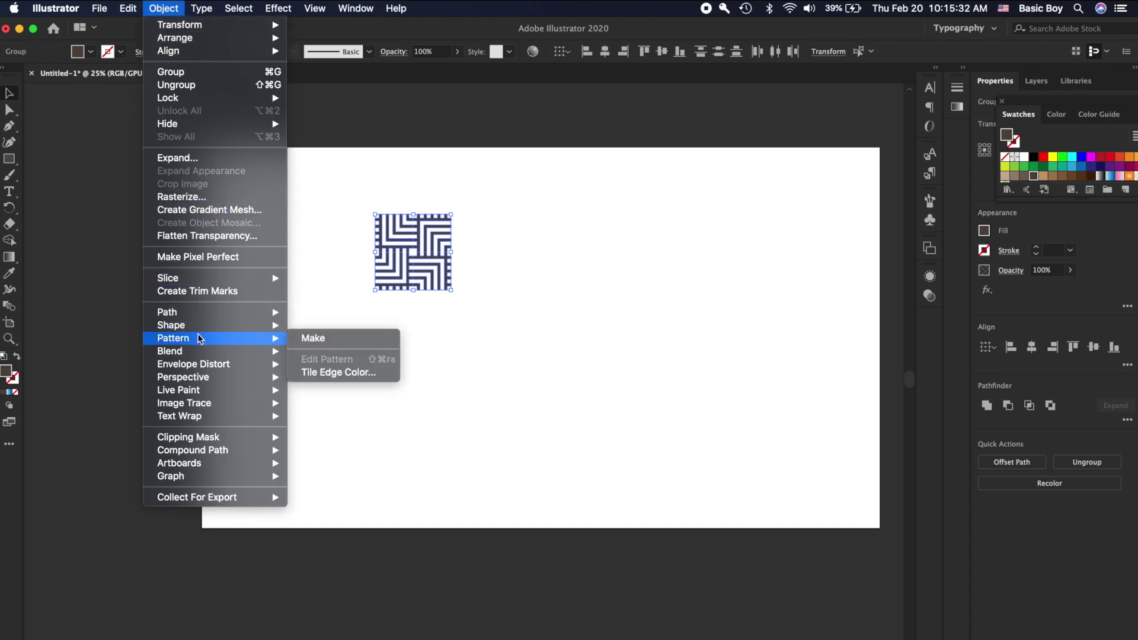
left_click(310, 336)
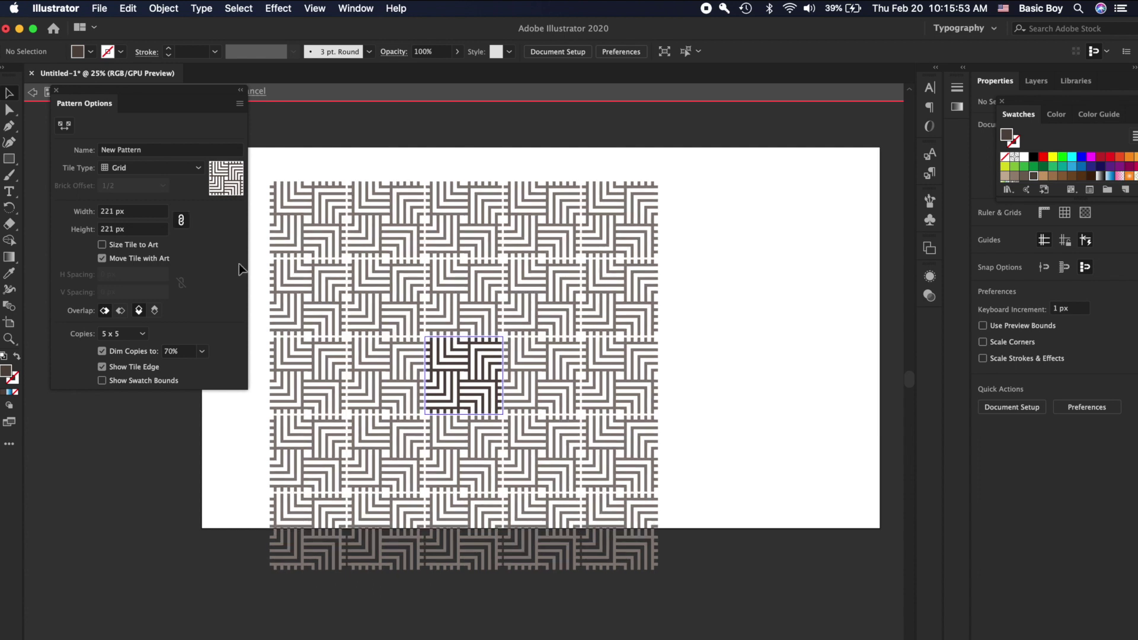
Reduce the pattern's tile width and height to 215 px to close the gaps, and finish editing the pattern
key("Down")
key("Down")
key("Down")
key("Down")
key("Down")
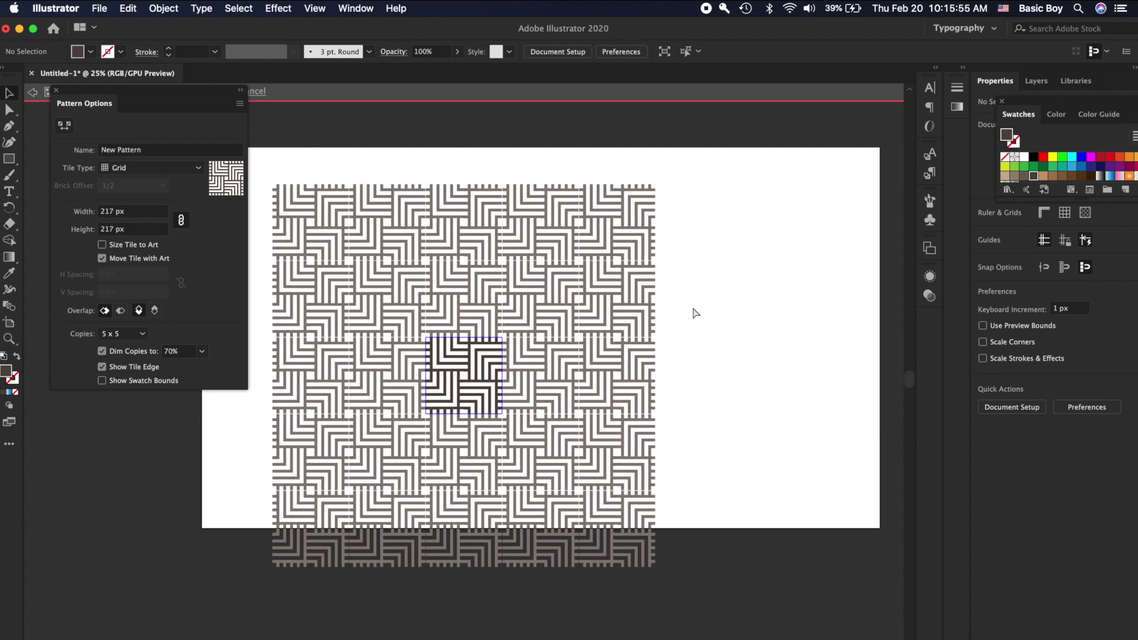
key("Down")
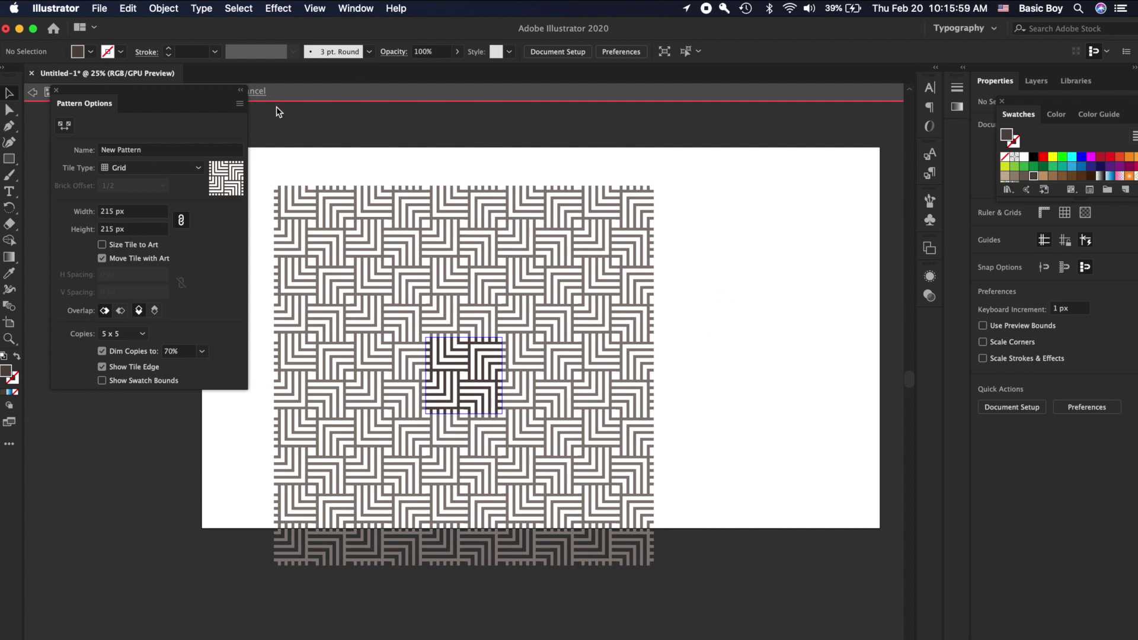
left_click(57, 90)
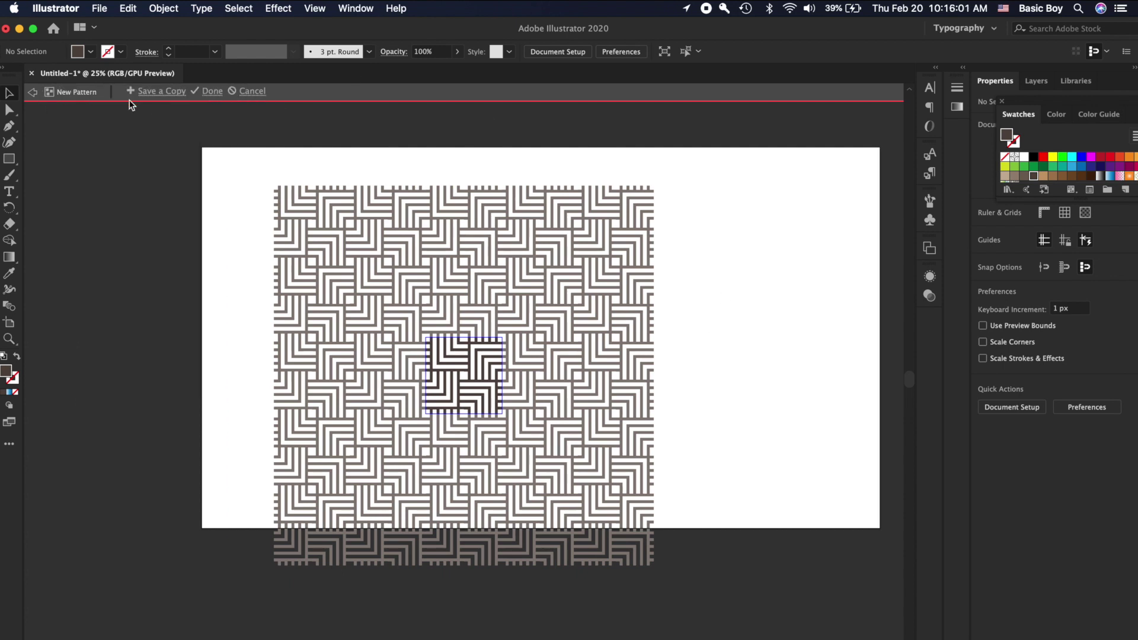
left_click(212, 91)
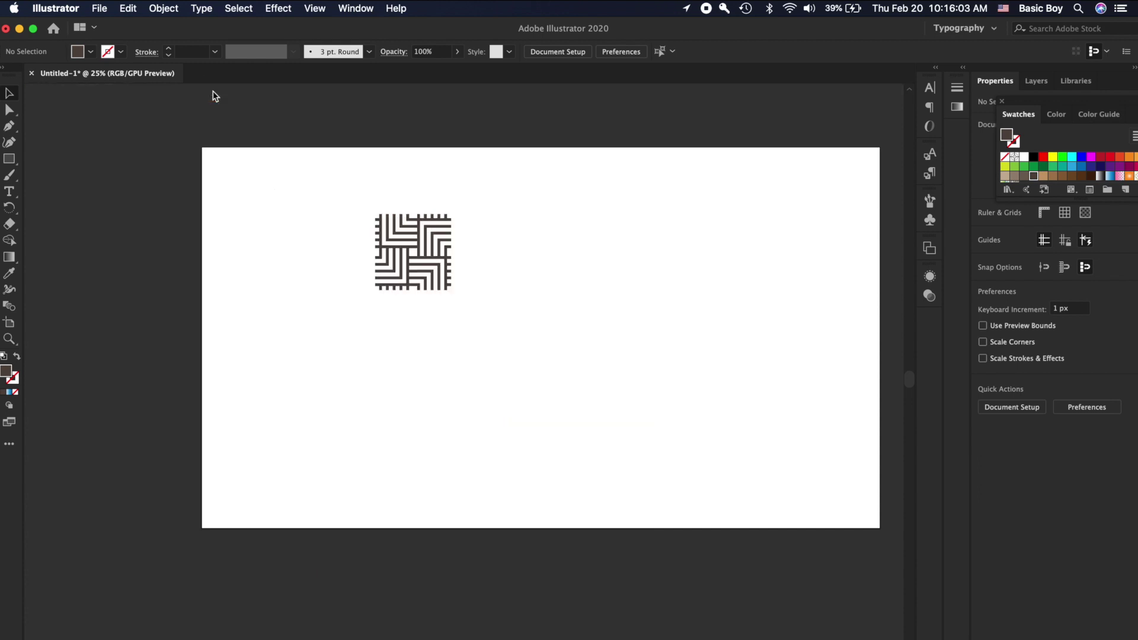
Move the four-tile block off the artboard to the left and draw a 1920 x 1080 px rectangle covering the artboard
left_click_drag(533, 325, 314, 177)
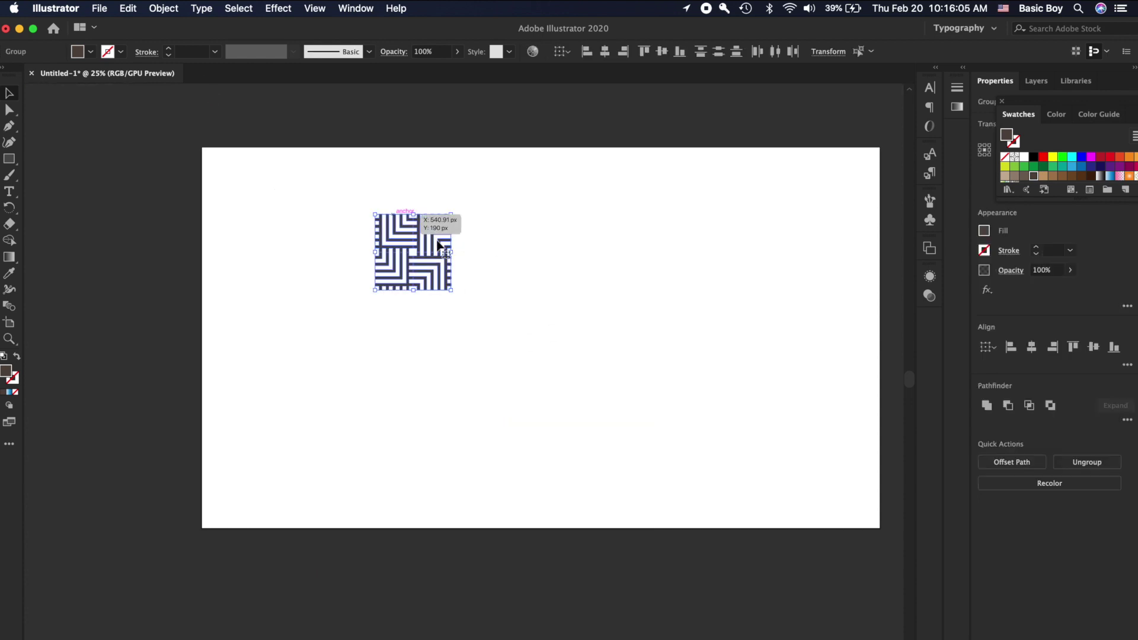
left_click_drag(437, 240, 93, 243)
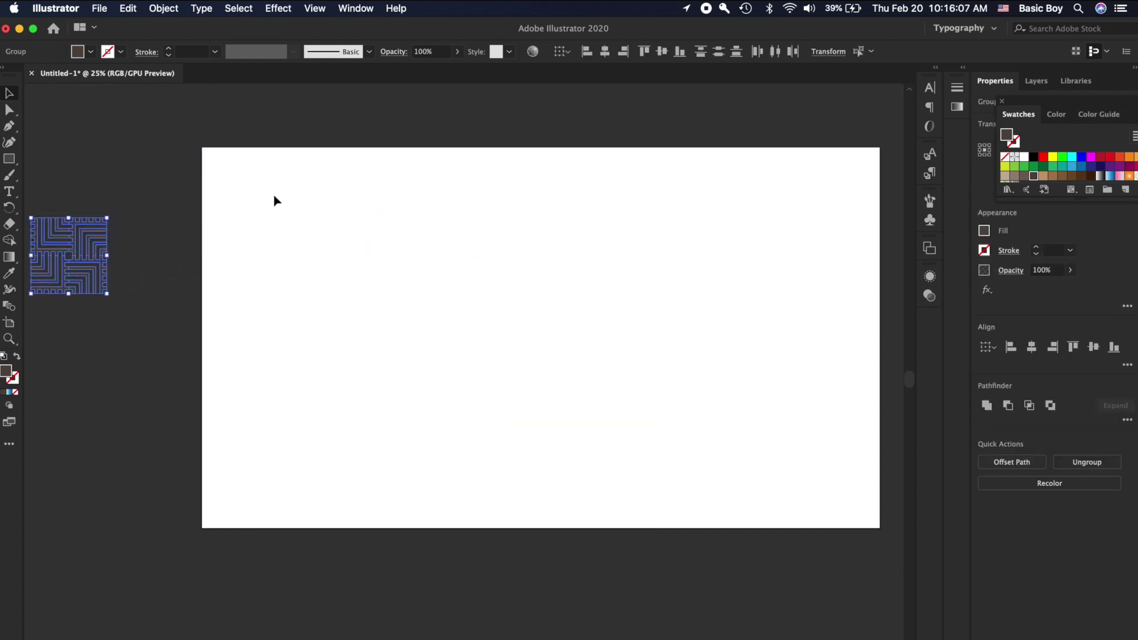
left_click(7, 160)
left_click_drag(202, 145, 879, 527)
Fill the artboard-sized rectangle with the new line pattern swatch and deselect it
left_click(77, 51)
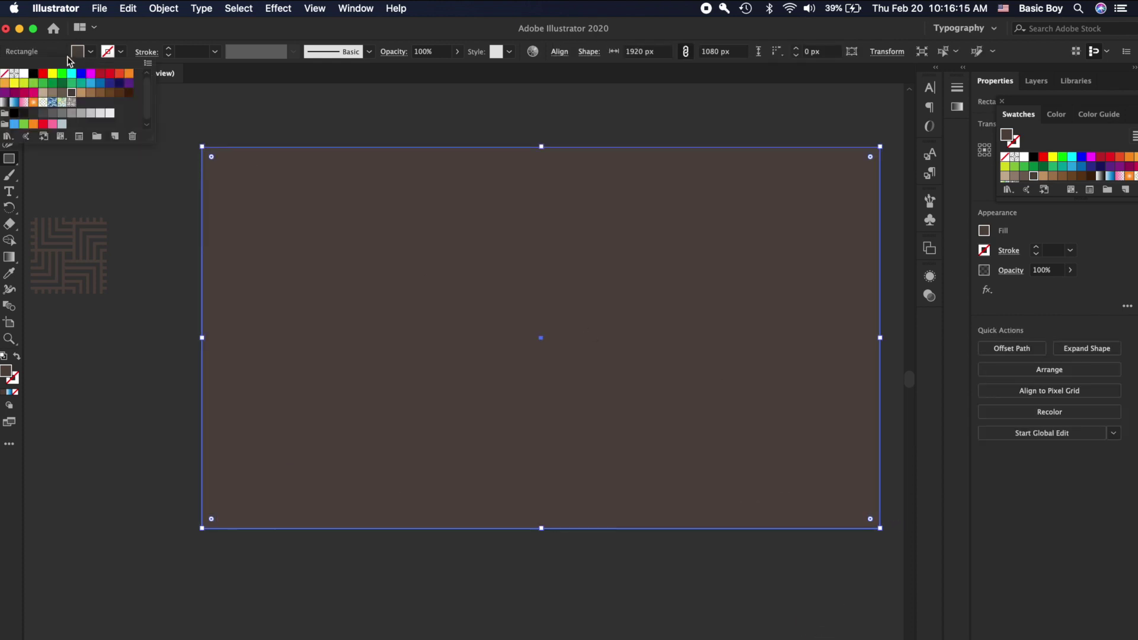
left_click(23, 74)
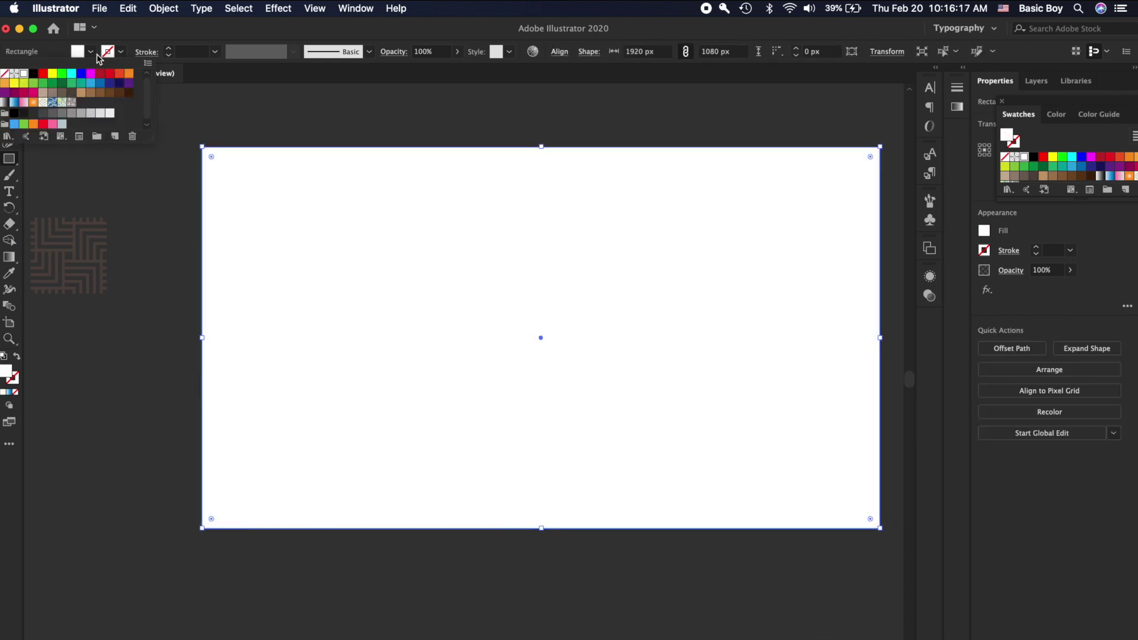
left_click(71, 103)
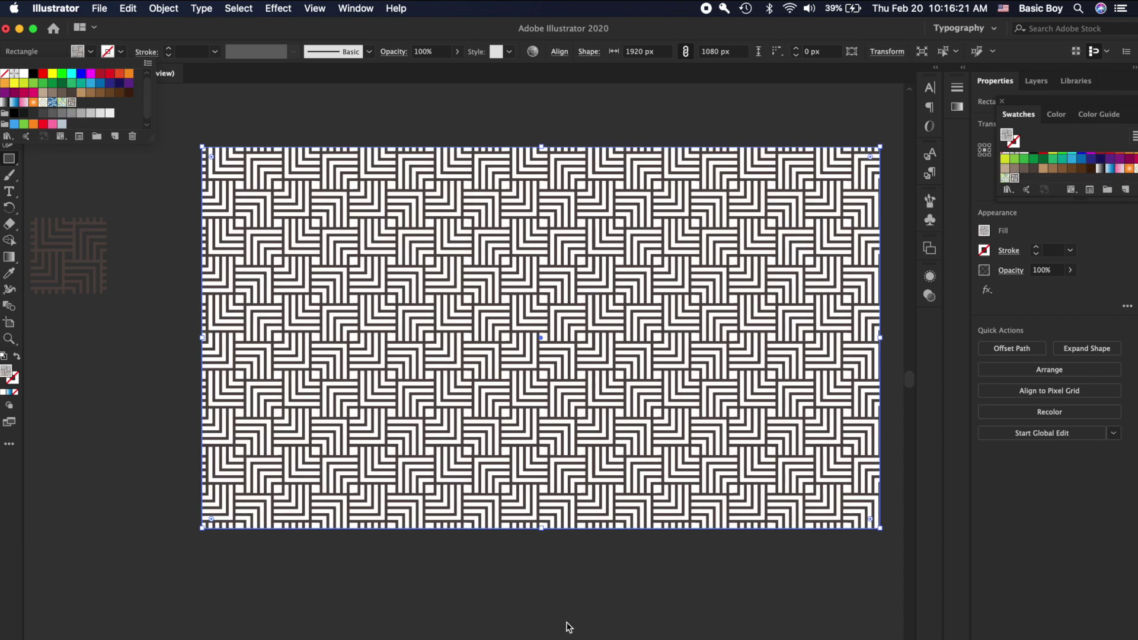
left_click(558, 604)
left_click(536, 566)
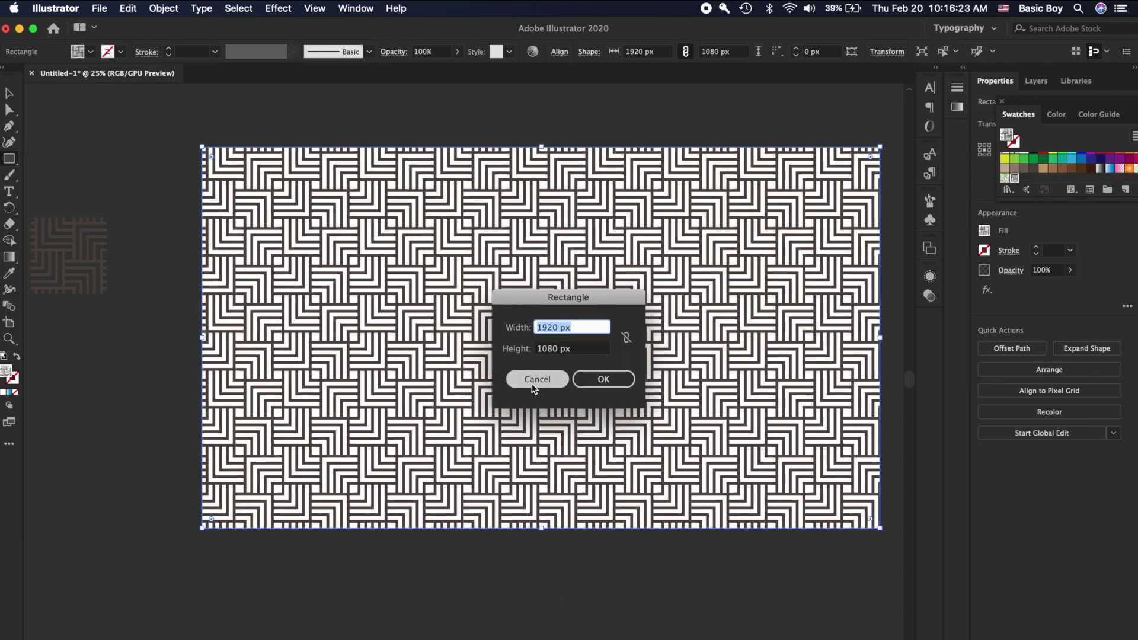
left_click(532, 384)
left_click(561, 613)
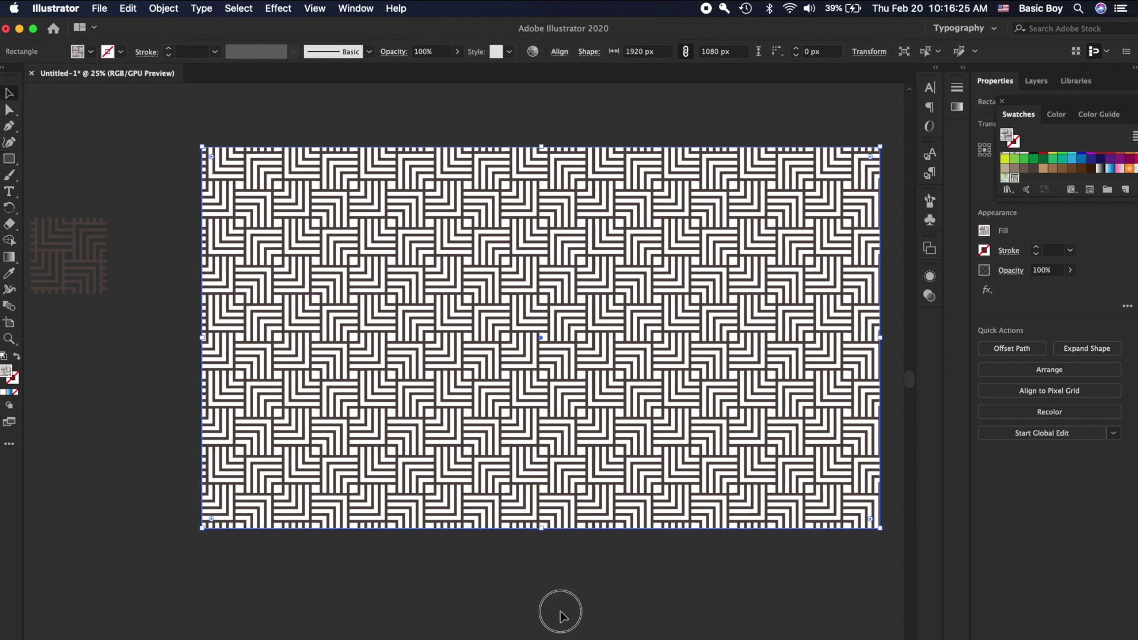
scroll(514, 563, "down", 1)
scroll(514, 562, "up", 1)
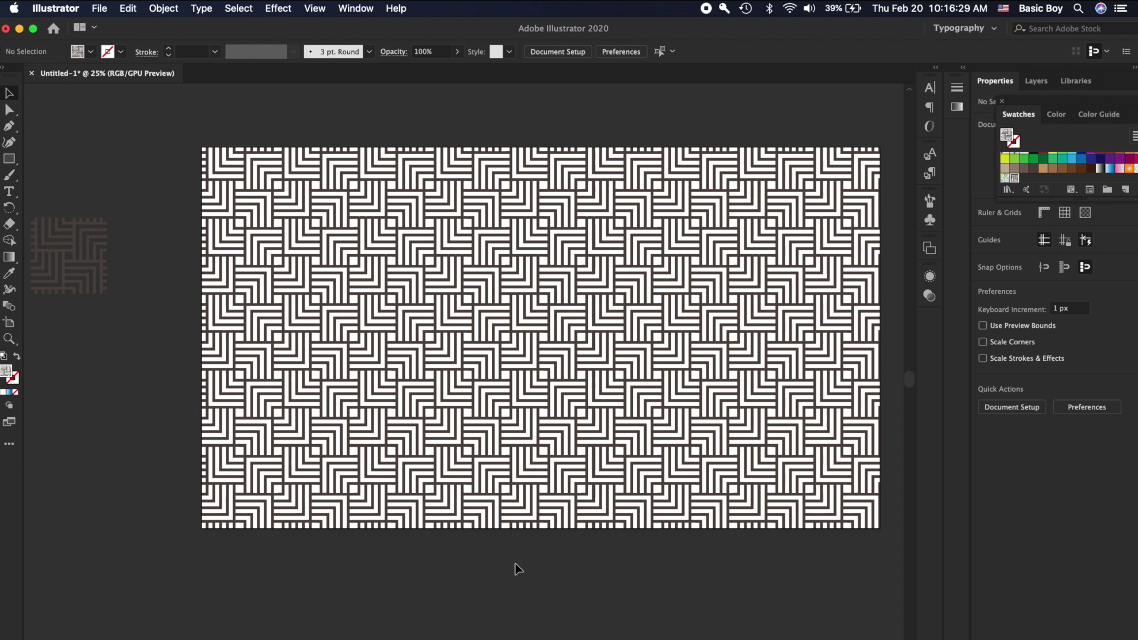